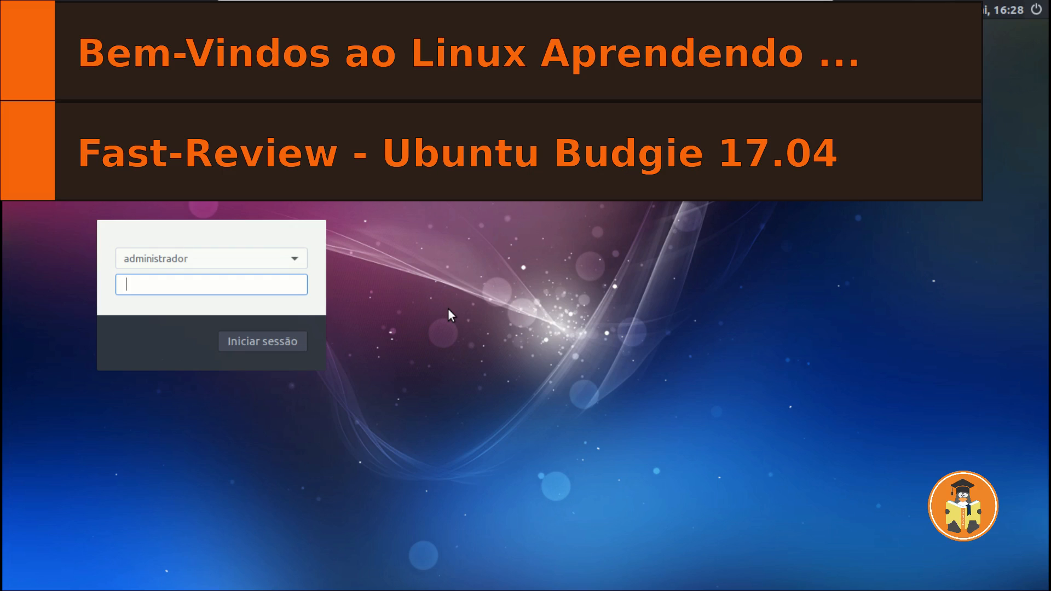
Log in to the desktop session with the account password and dismiss the Ubuntu Budgie welcome window
type("*****")
key("Return")
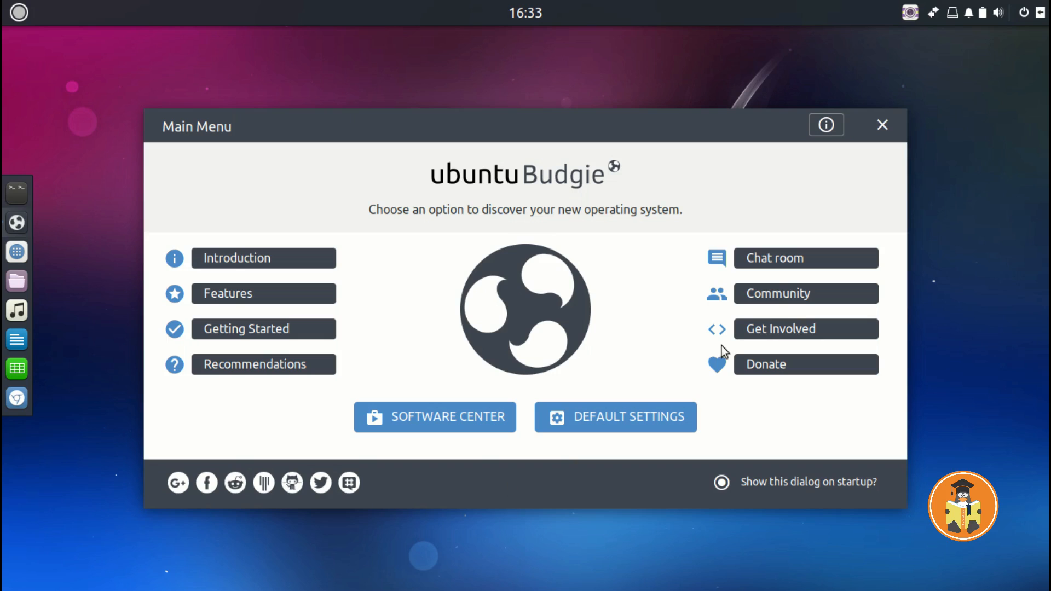
left_click(883, 126)
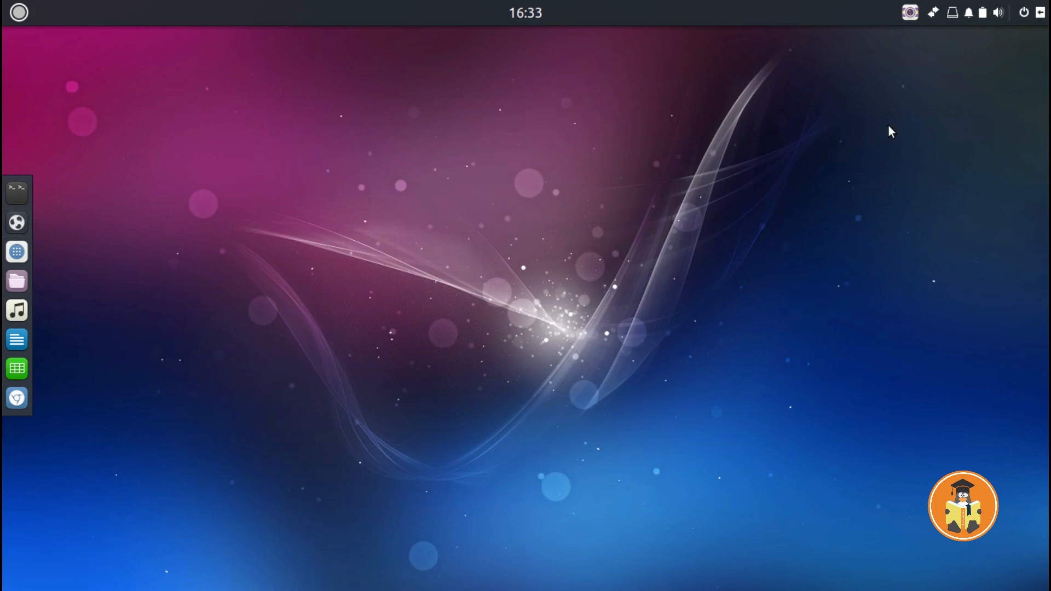
Look at the desktop's context menu and at the network indicator's connection list and options, closing each without changes
right_click(573, 226)
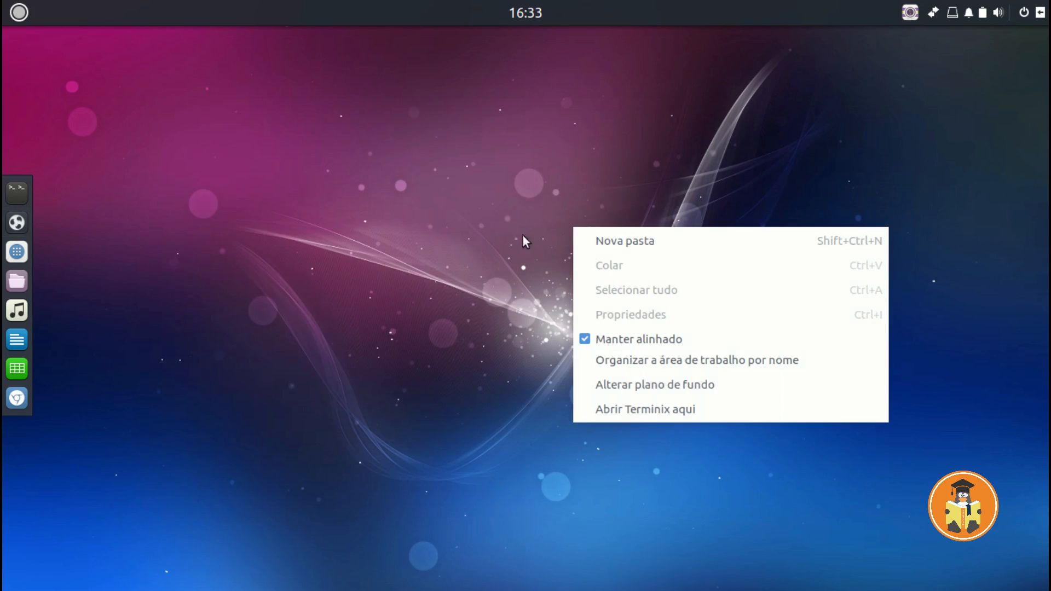
left_click(501, 241)
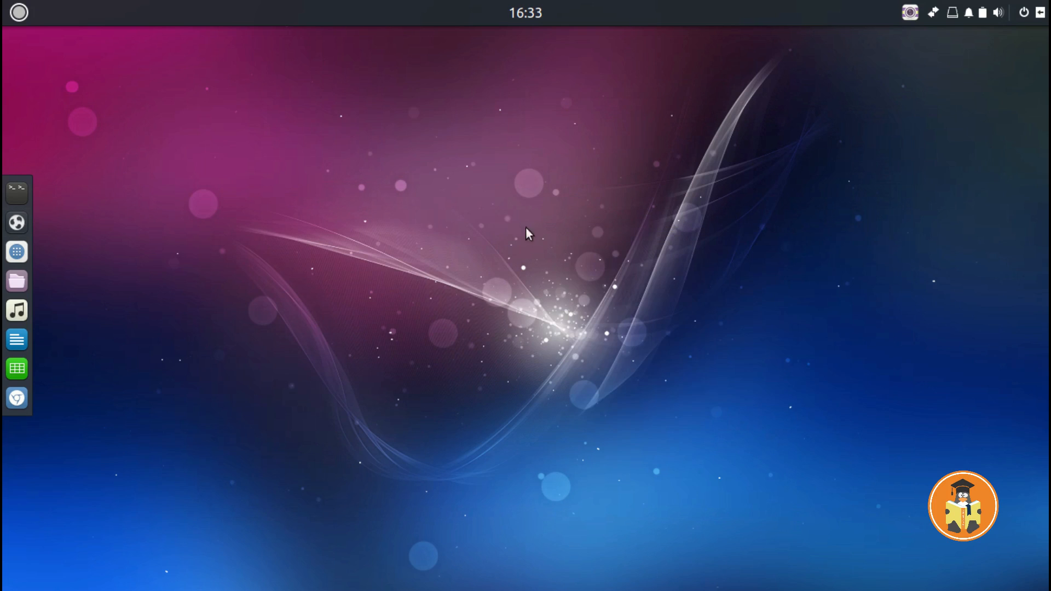
left_click(934, 13)
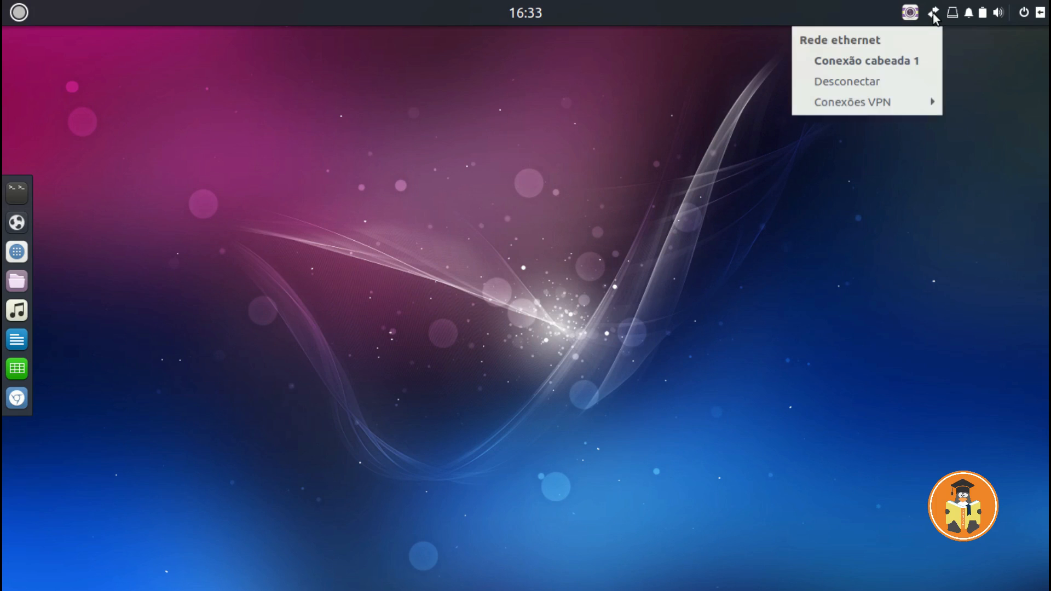
left_click(933, 13)
right_click(933, 13)
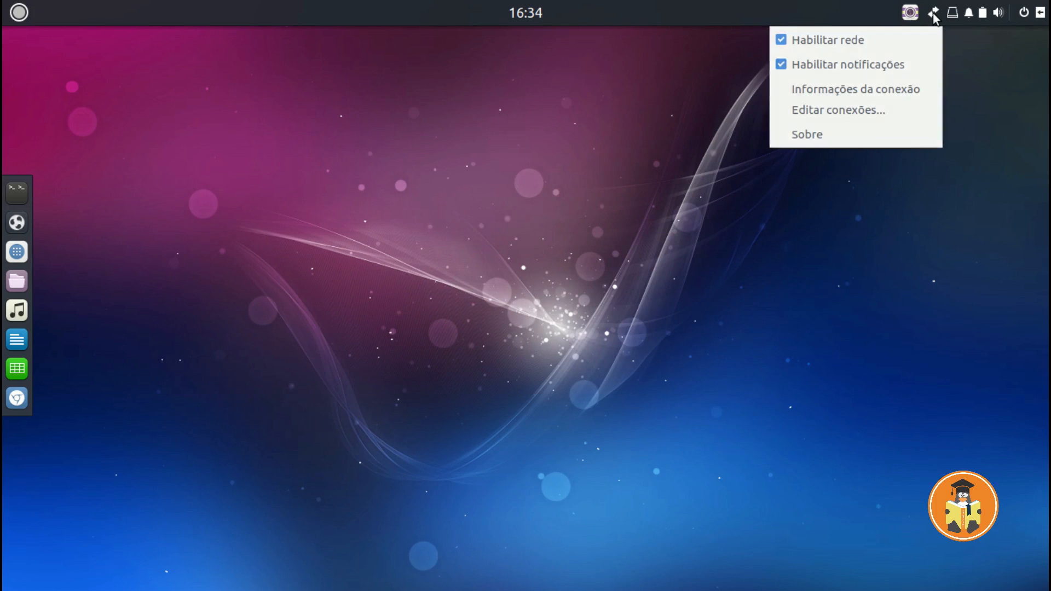
left_click(933, 14)
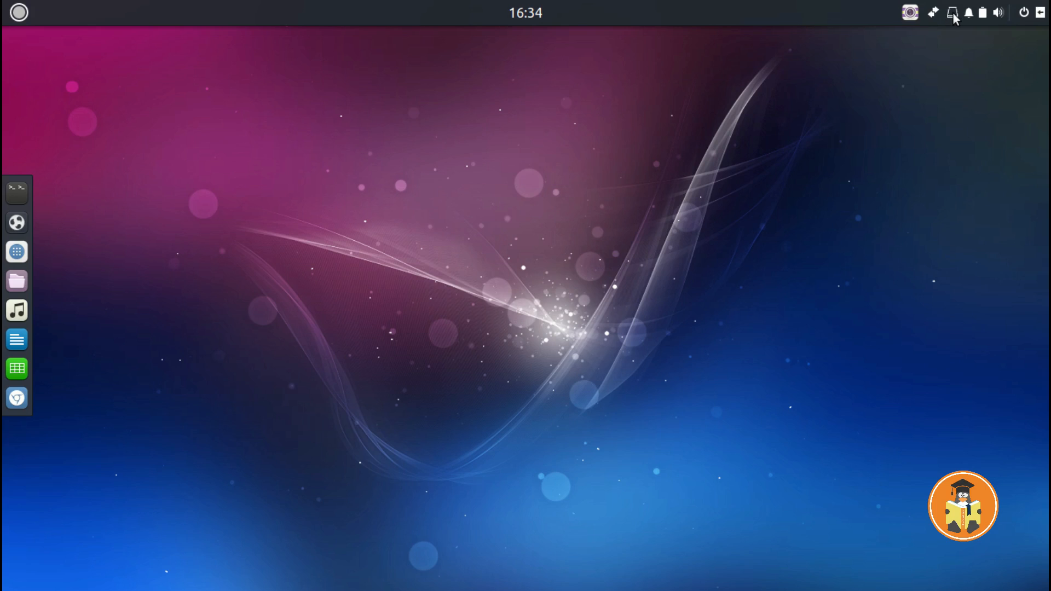
View the Locais folder shortcuts, collapsing and re-expanding the list, and check the notifications
left_click(954, 13)
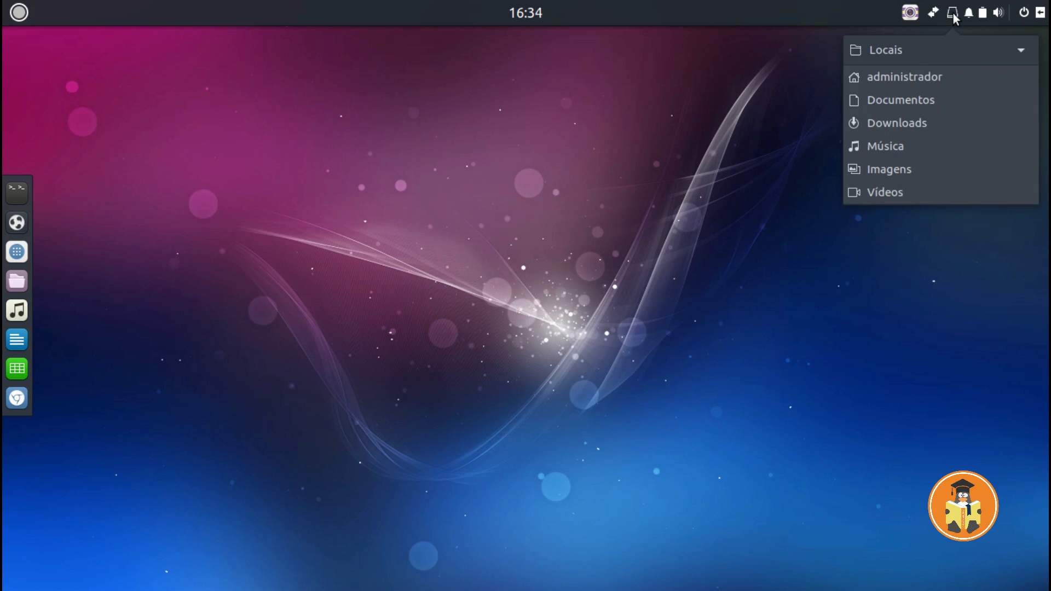
left_click(1021, 51)
left_click(1020, 51)
left_click(968, 14)
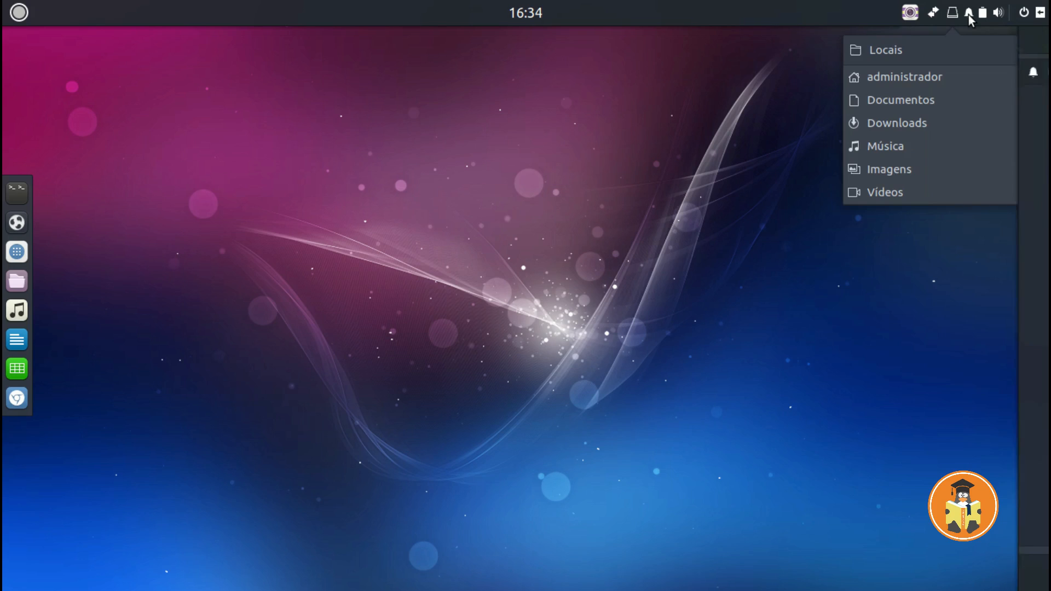
left_click(968, 15)
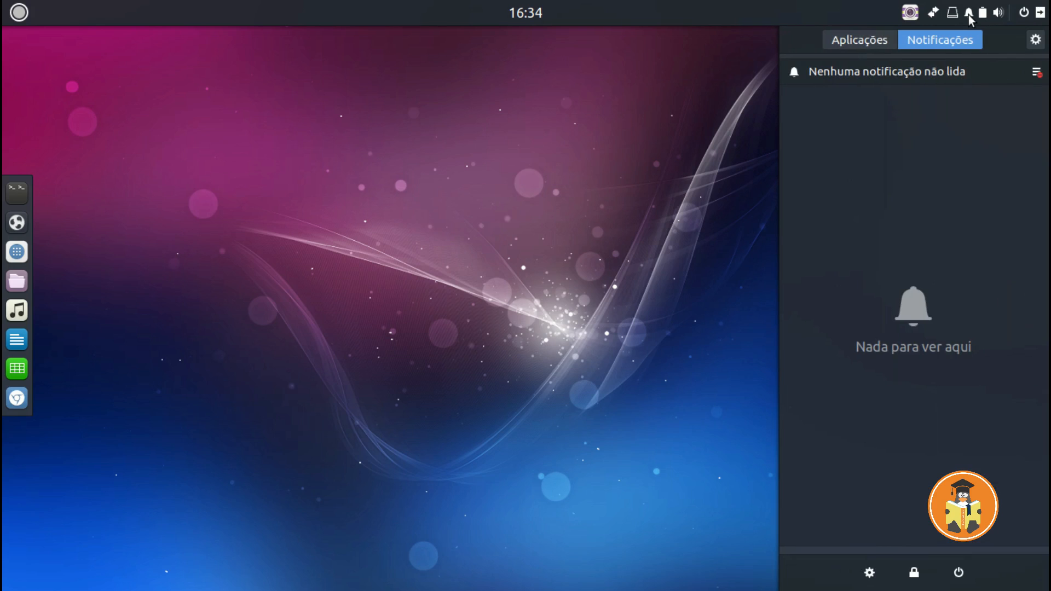
left_click(968, 14)
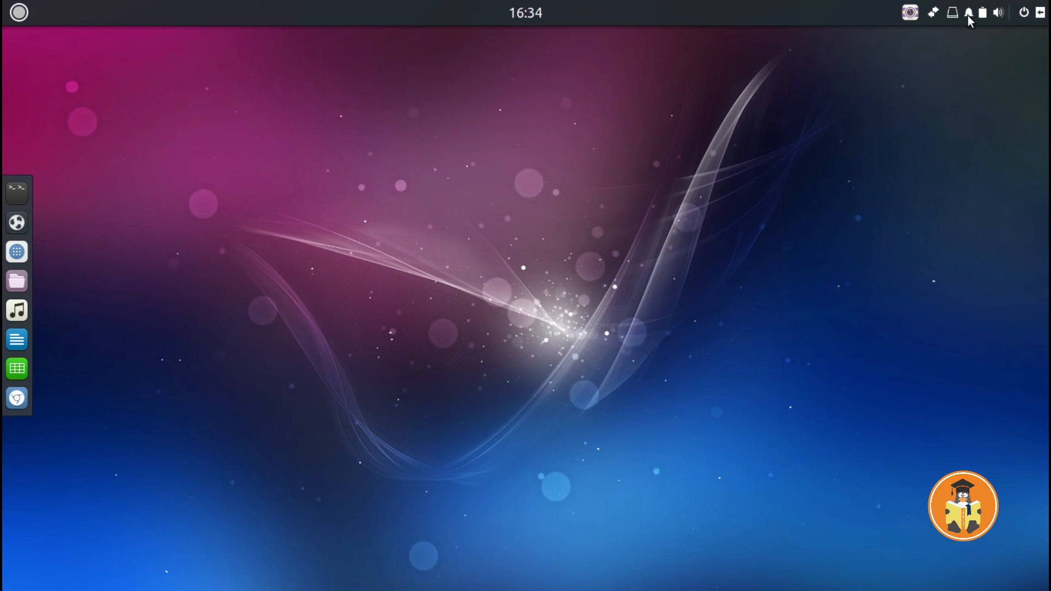
Check the battery and volume indicators and view the power options, including the expanded user entry
mouse_move(983, 15)
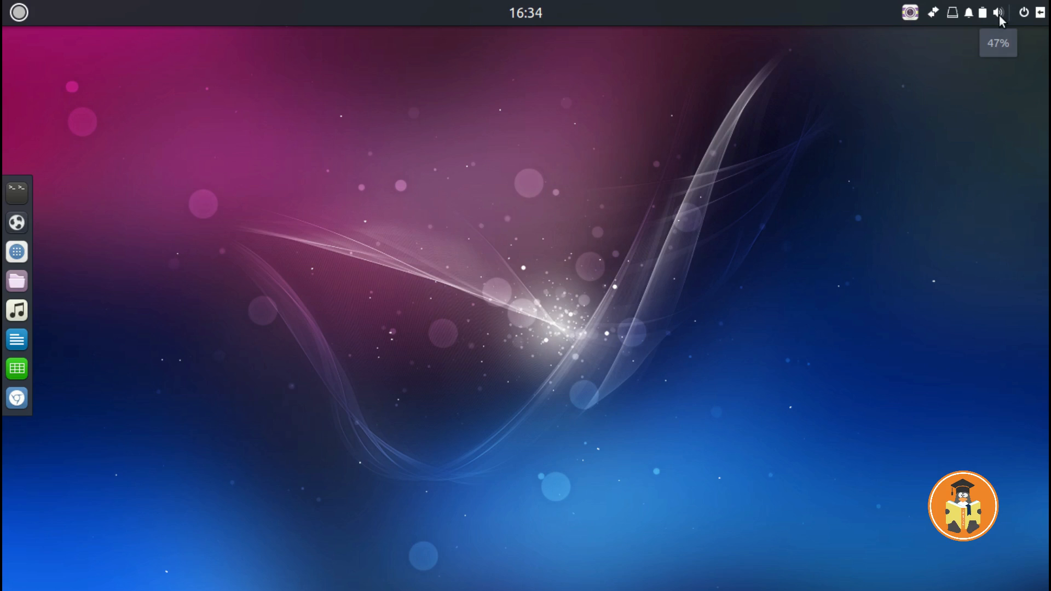
left_click(1000, 15)
left_click(1000, 15)
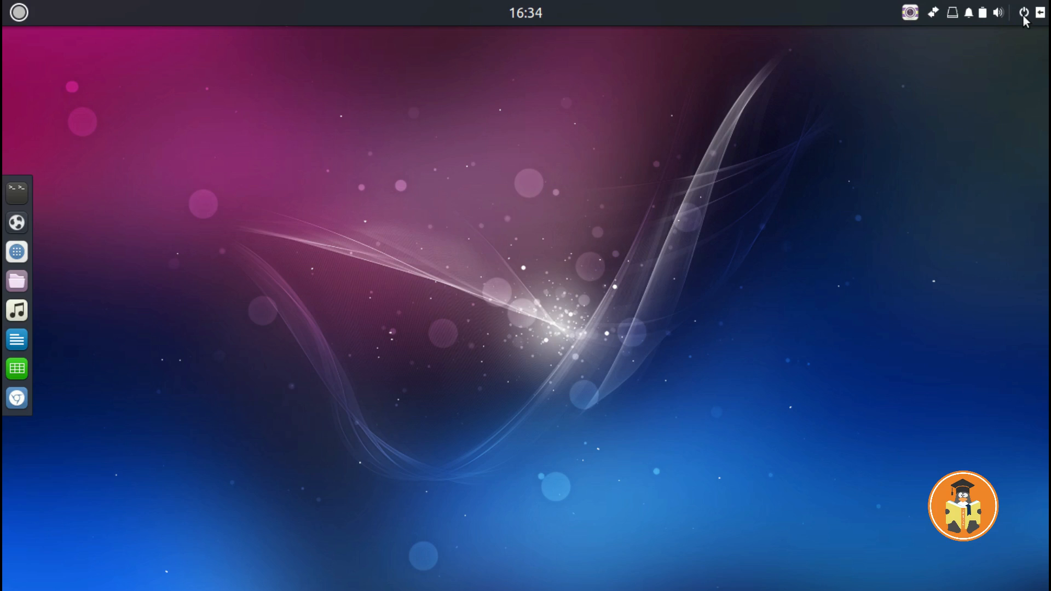
left_click(1024, 13)
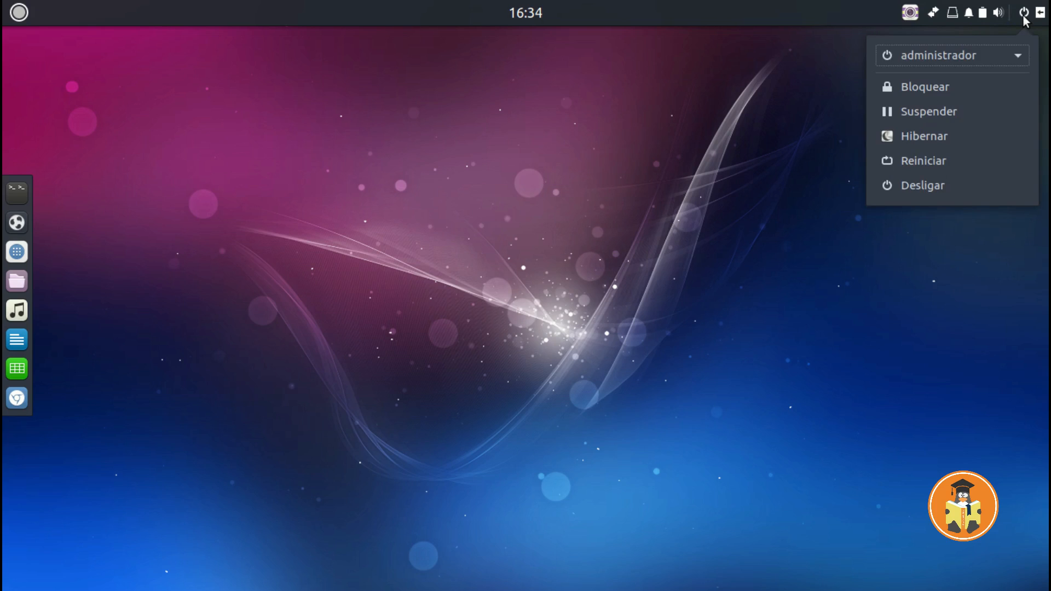
left_click(1014, 55)
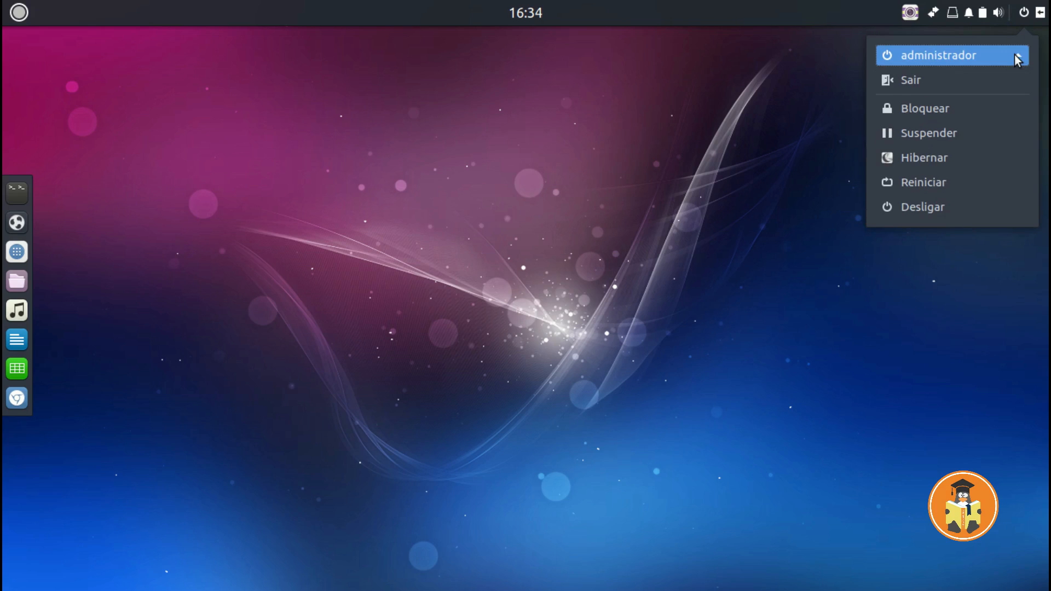
left_click(1014, 55)
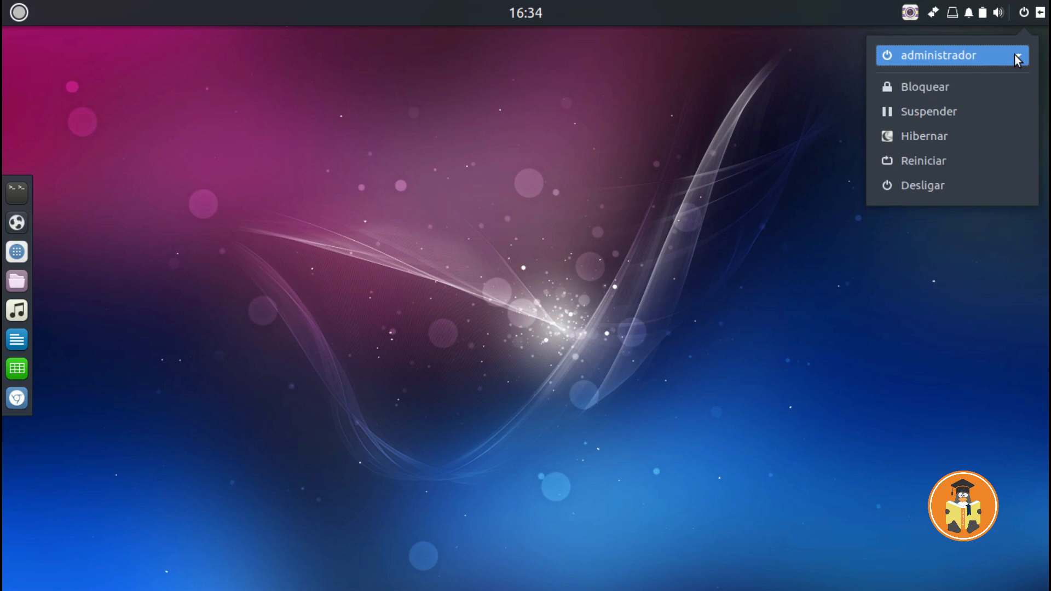
left_click(1024, 13)
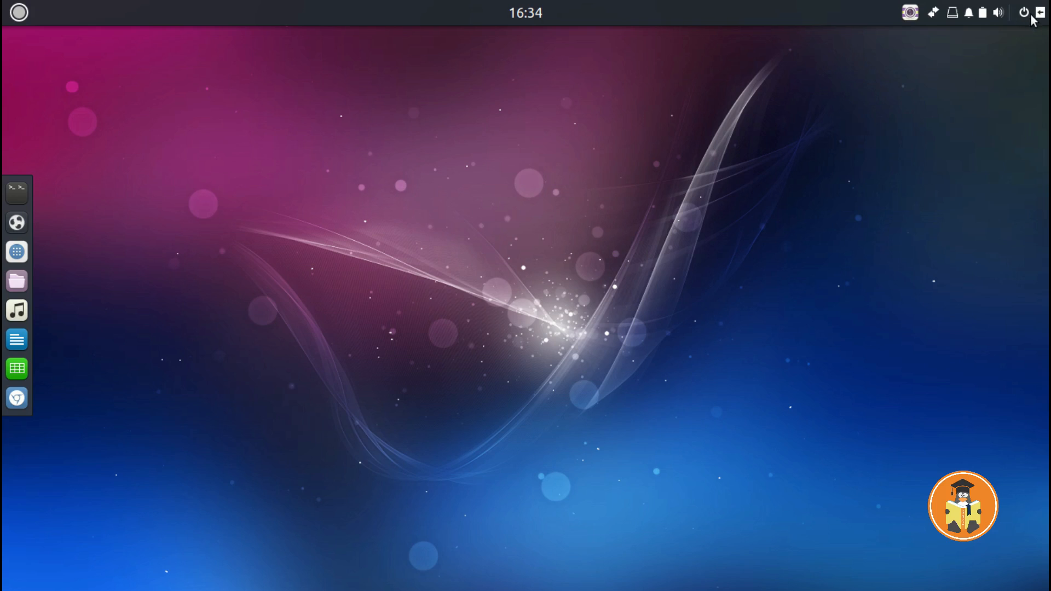
Examine the Raven sidebar's calendar and sound applets and the Geral and Painel pages of Configurações do Budgie, then close it
left_click(1039, 15)
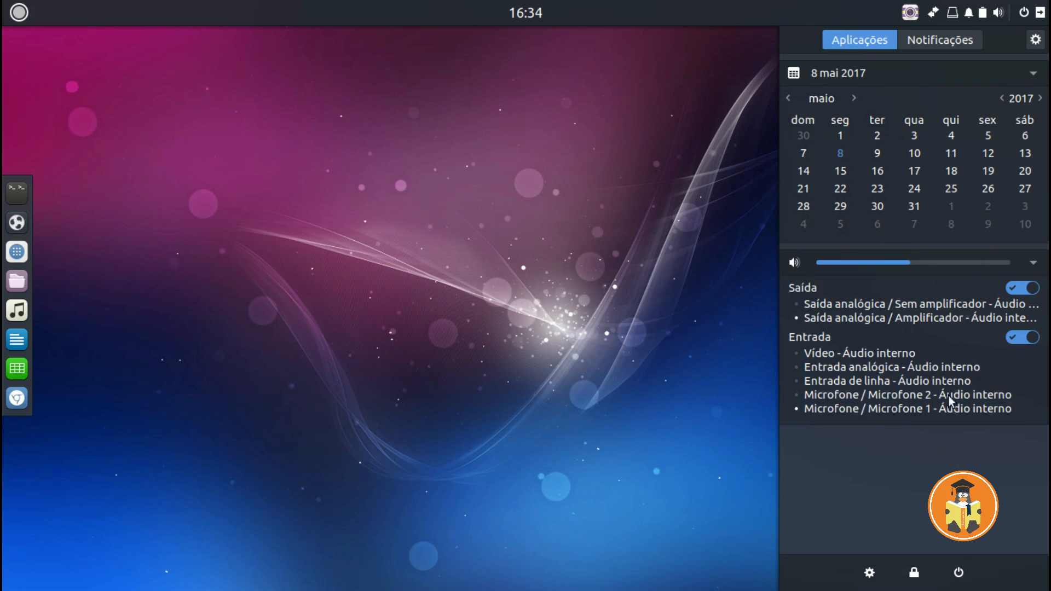
left_click(1035, 40)
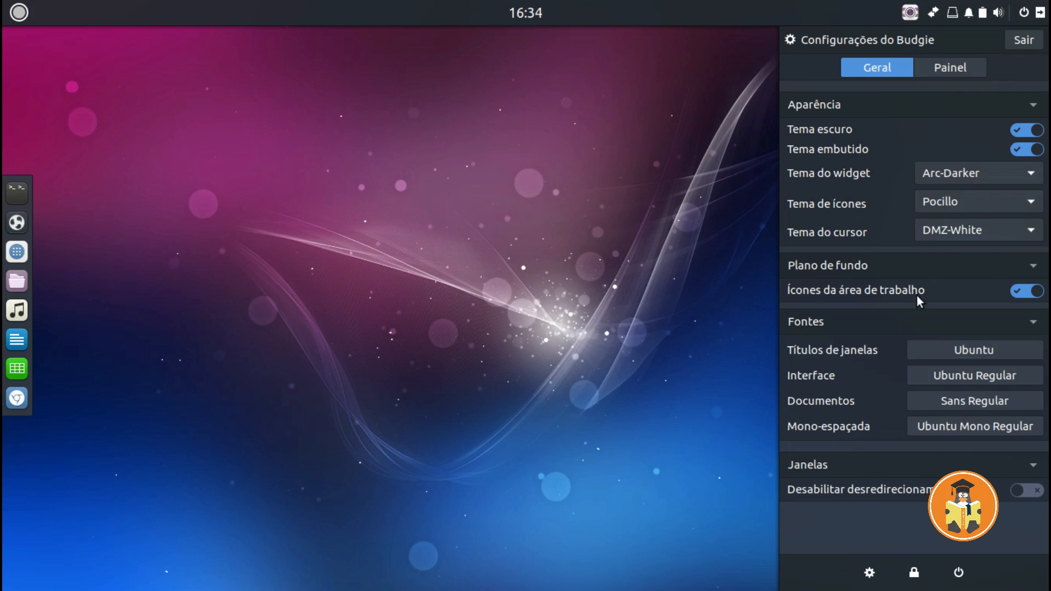
left_click(926, 70)
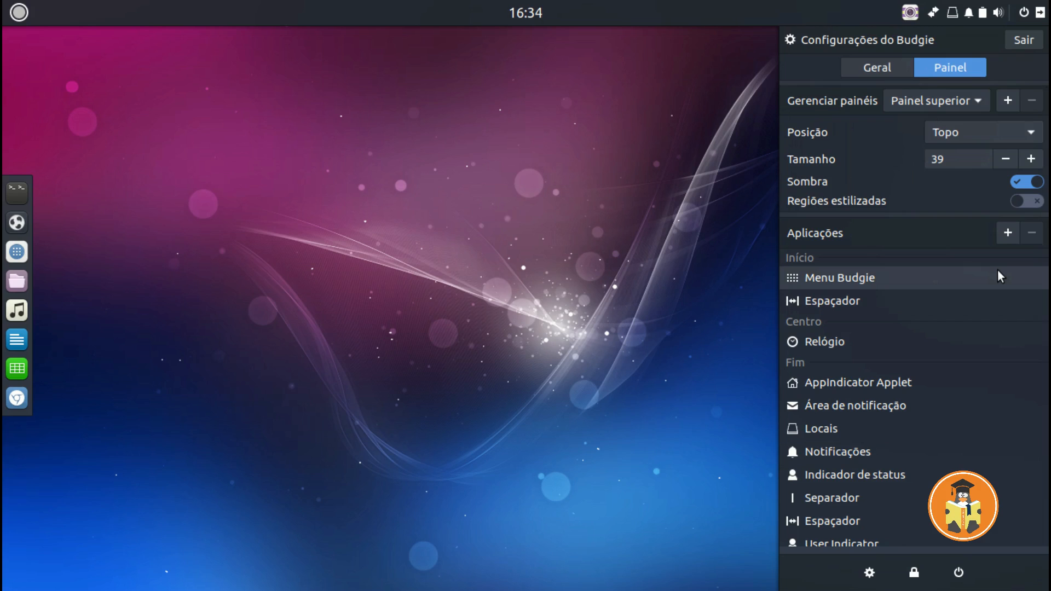
scroll(998, 272, "down", 2)
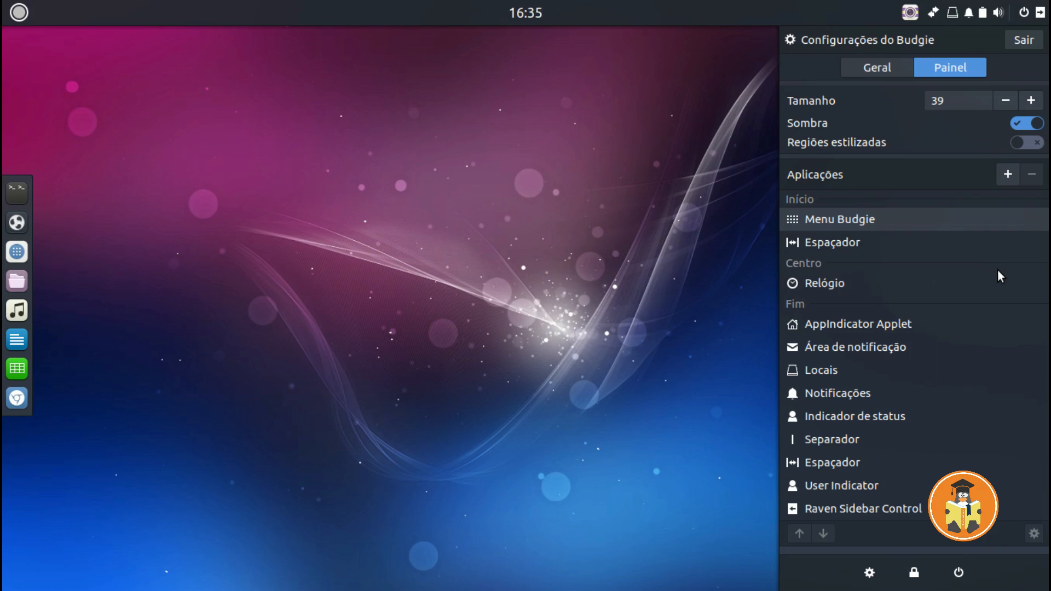
scroll(998, 272, "up", 2)
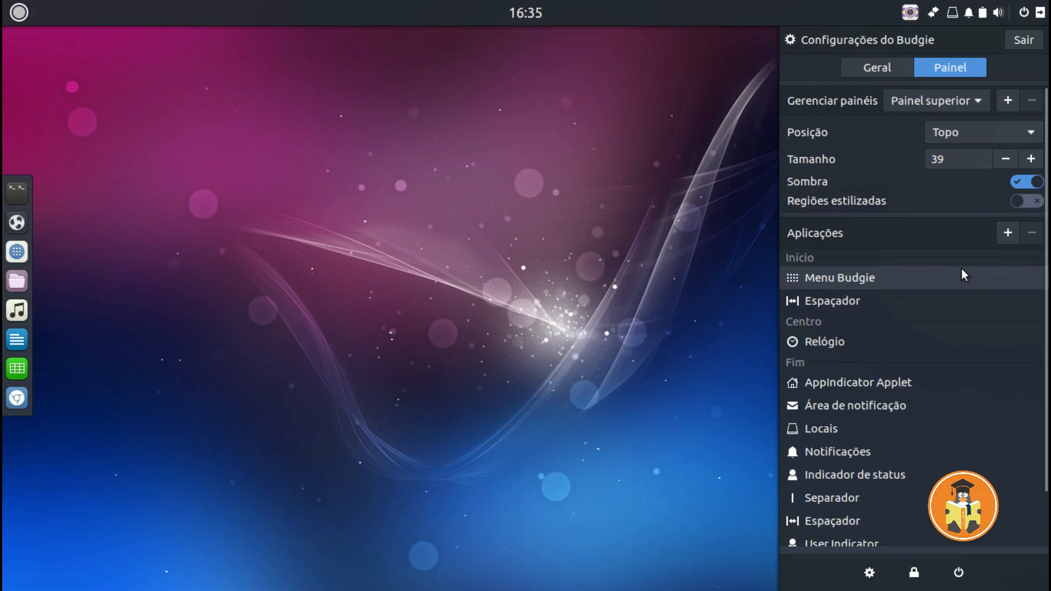
left_click(537, 243)
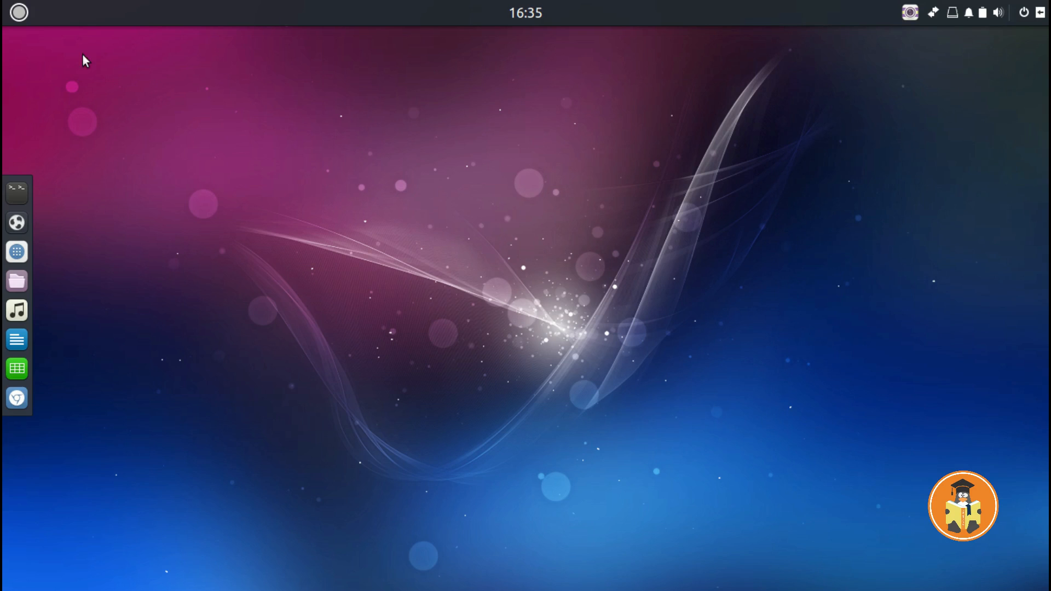
Browse the installed programs in the Budgie application menu category by category, from Acessórios through Utilitários
left_click(19, 12)
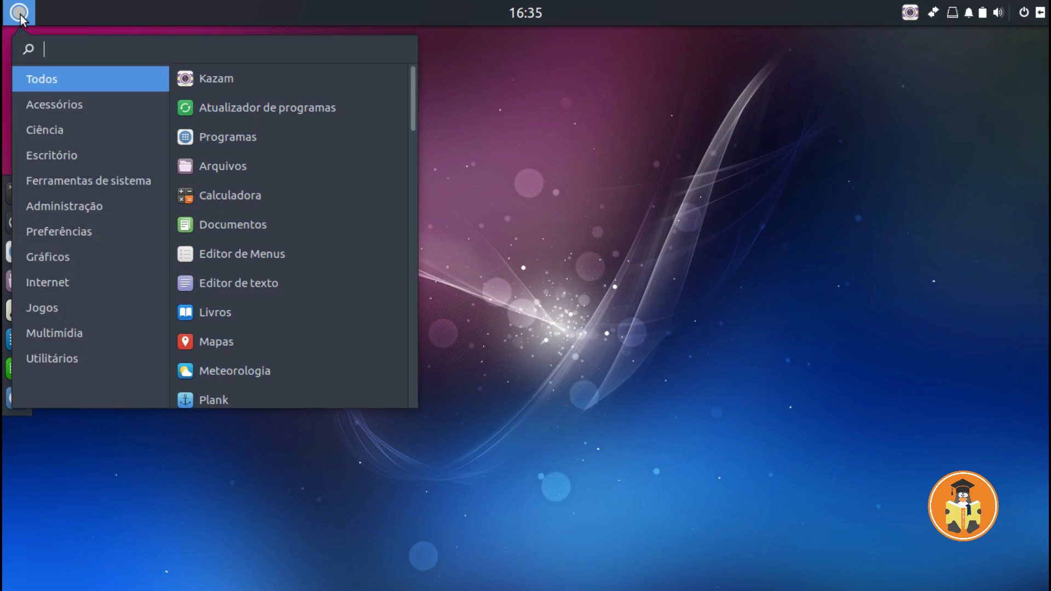
left_click(42, 106)
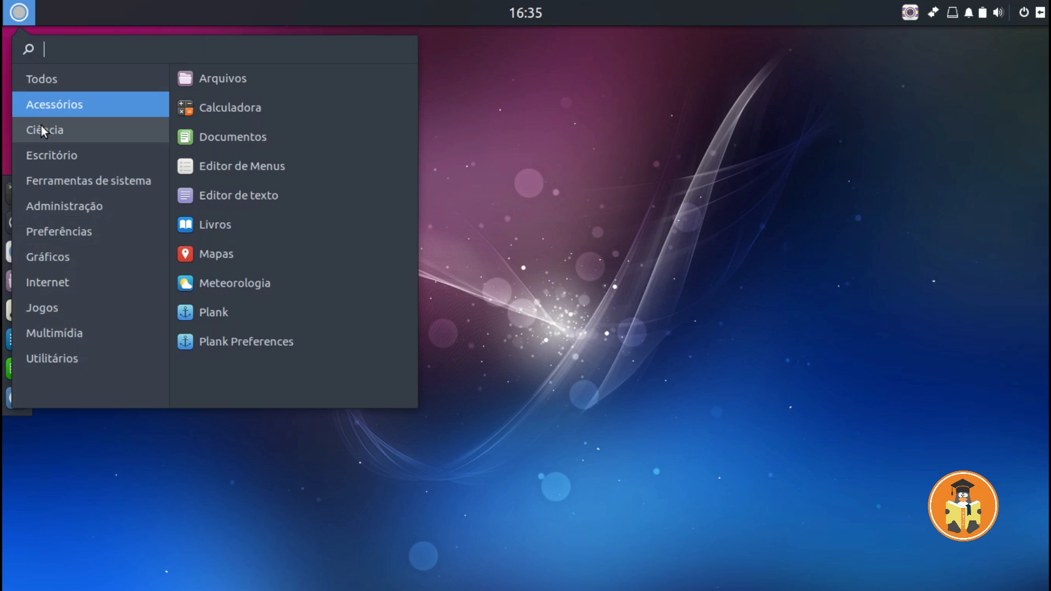
left_click(42, 126)
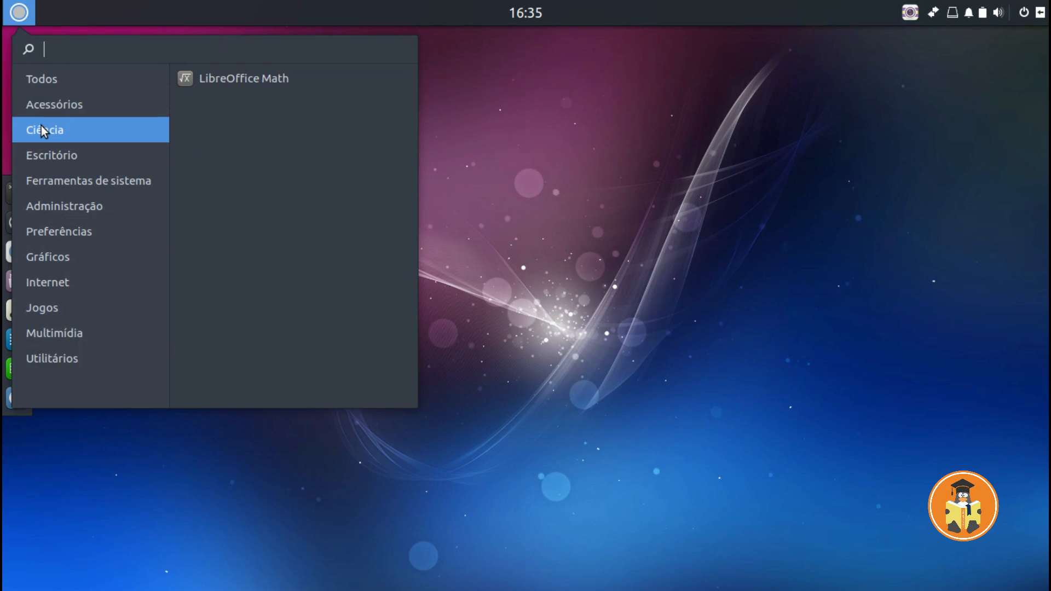
left_click(42, 154)
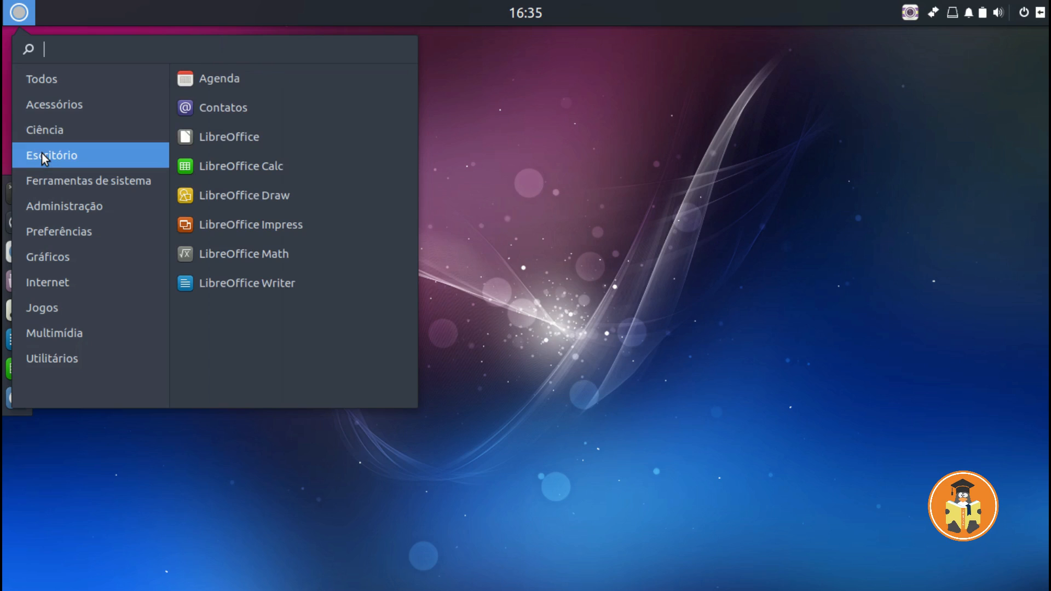
left_click(41, 180)
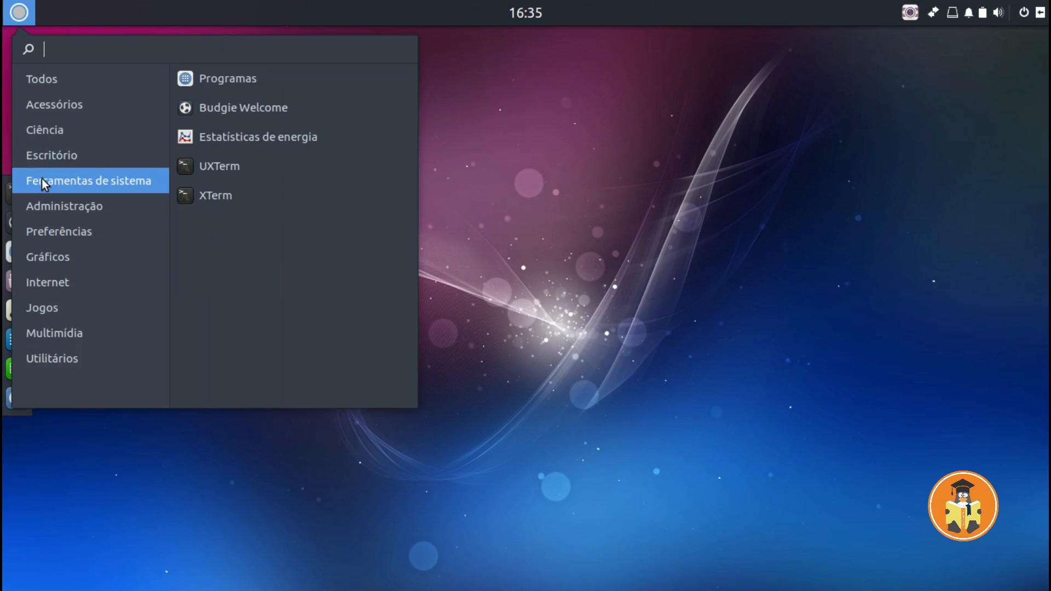
left_click(42, 206)
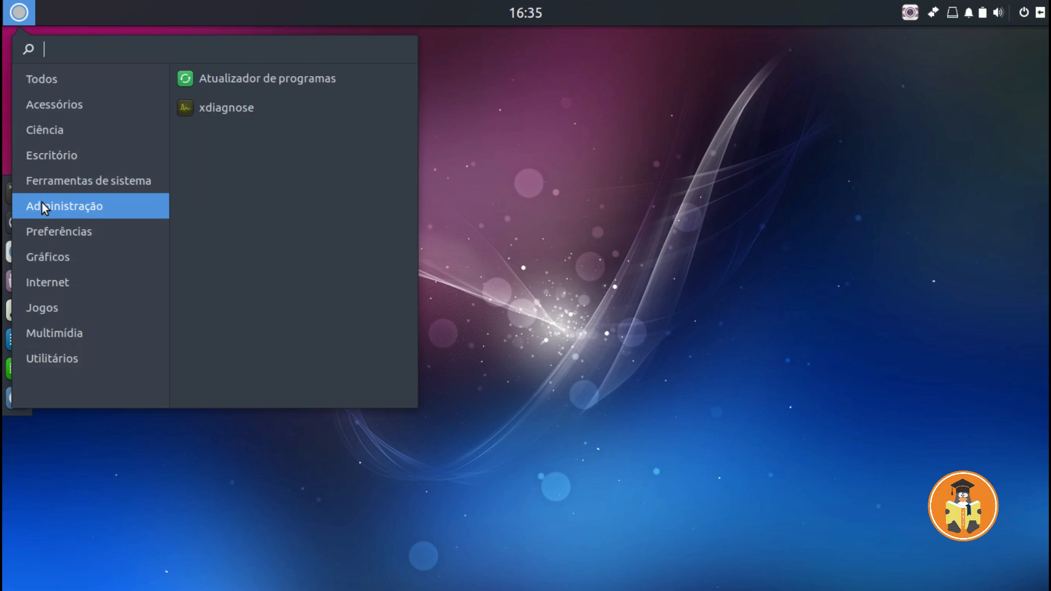
left_click(43, 230)
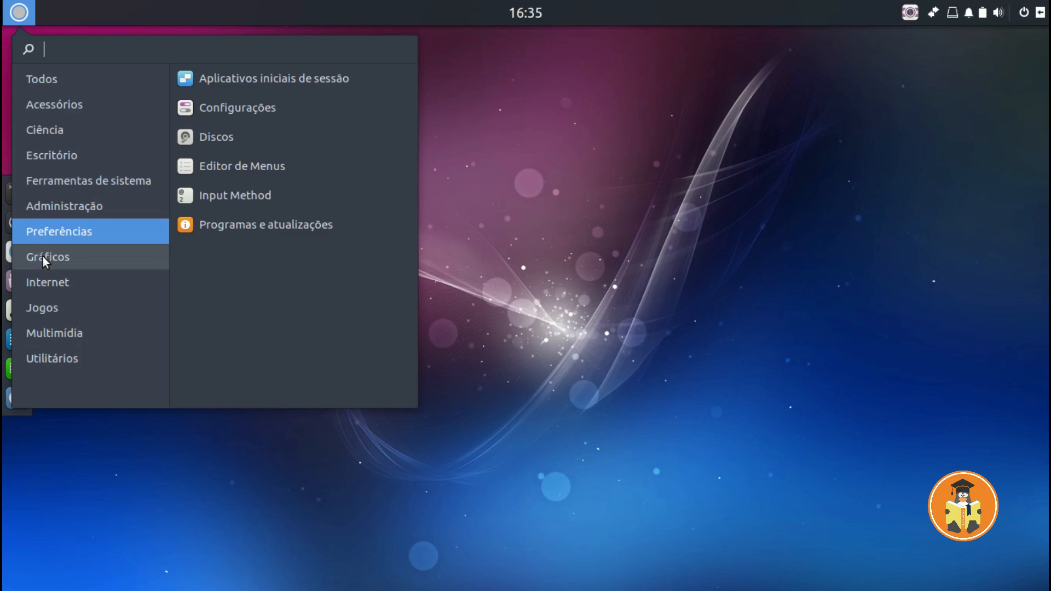
left_click(43, 255)
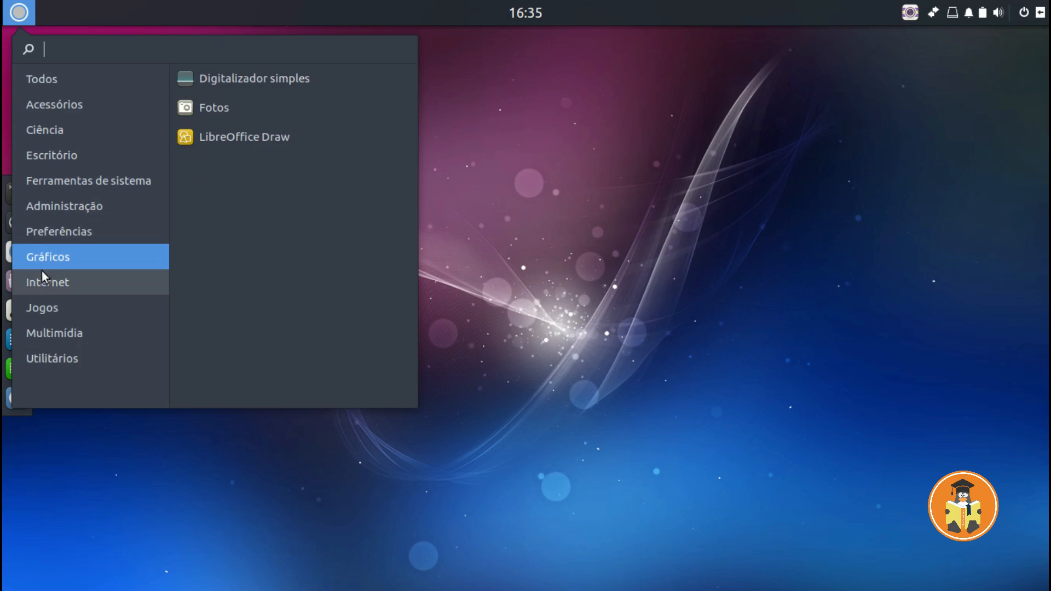
left_click(41, 277)
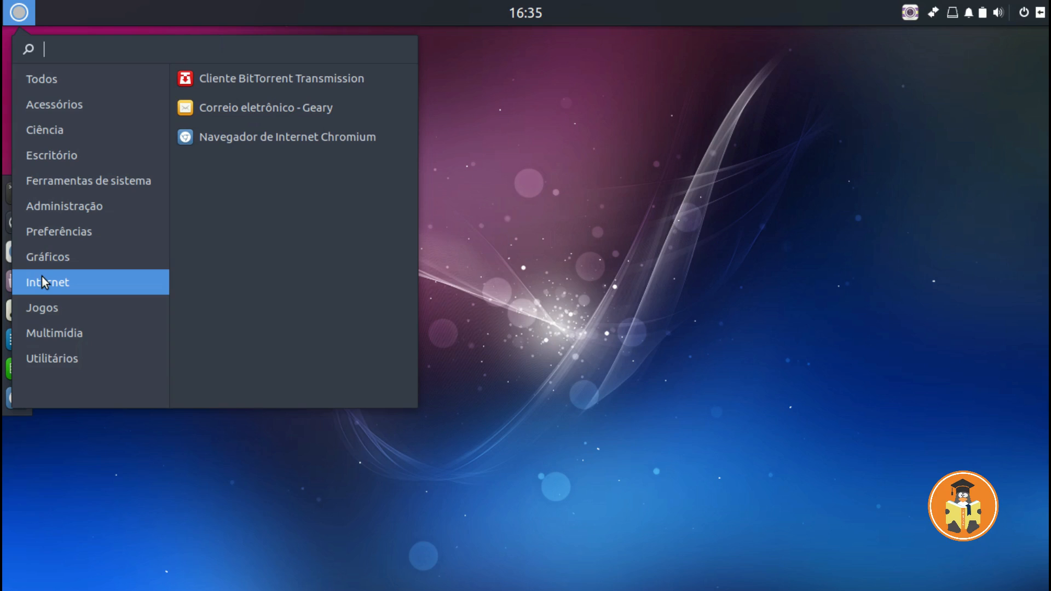
left_click(43, 302)
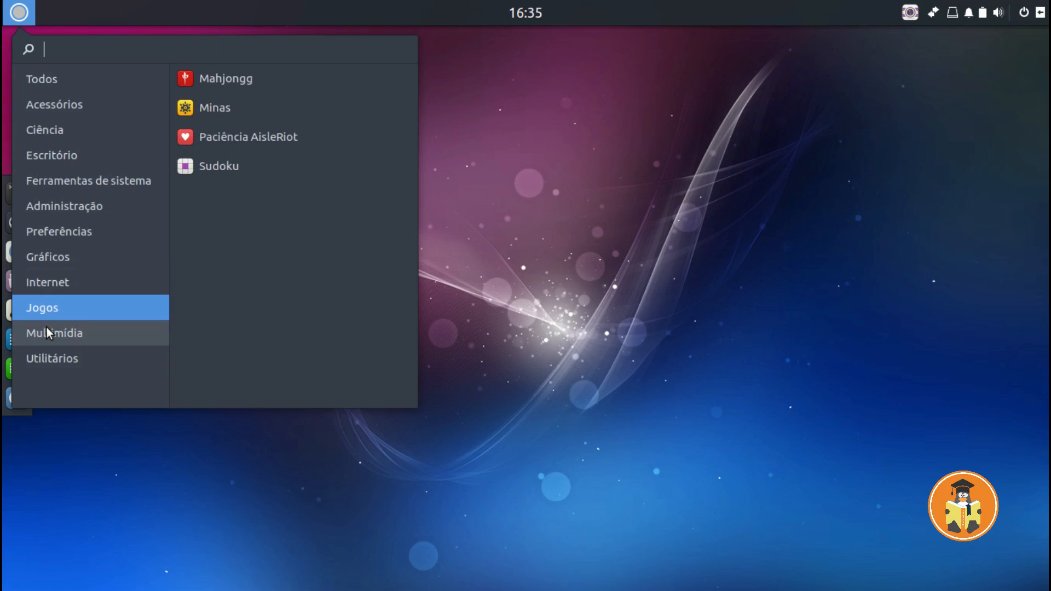
left_click(47, 327)
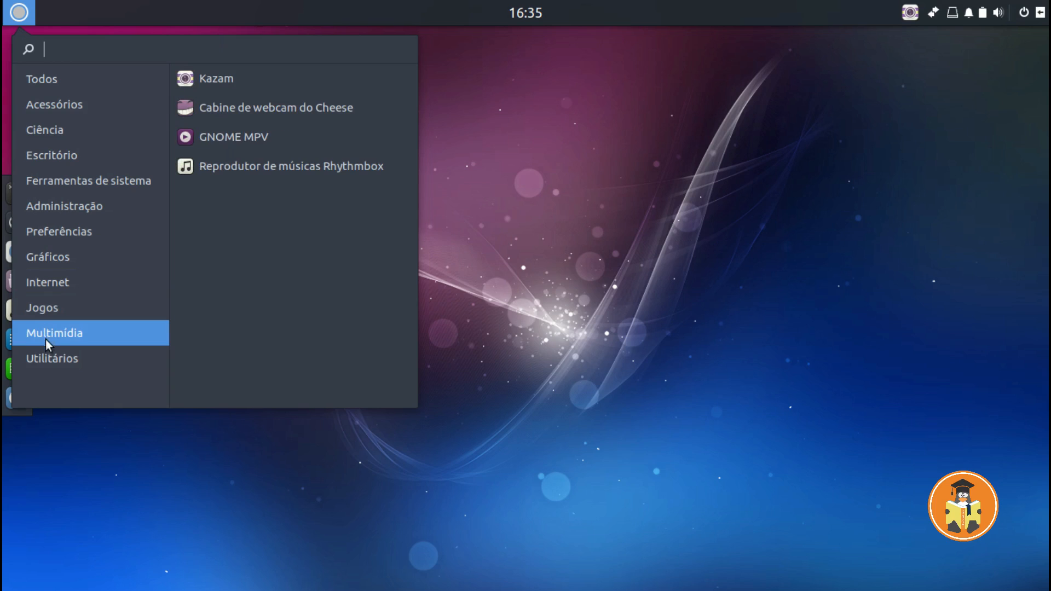
left_click(46, 357)
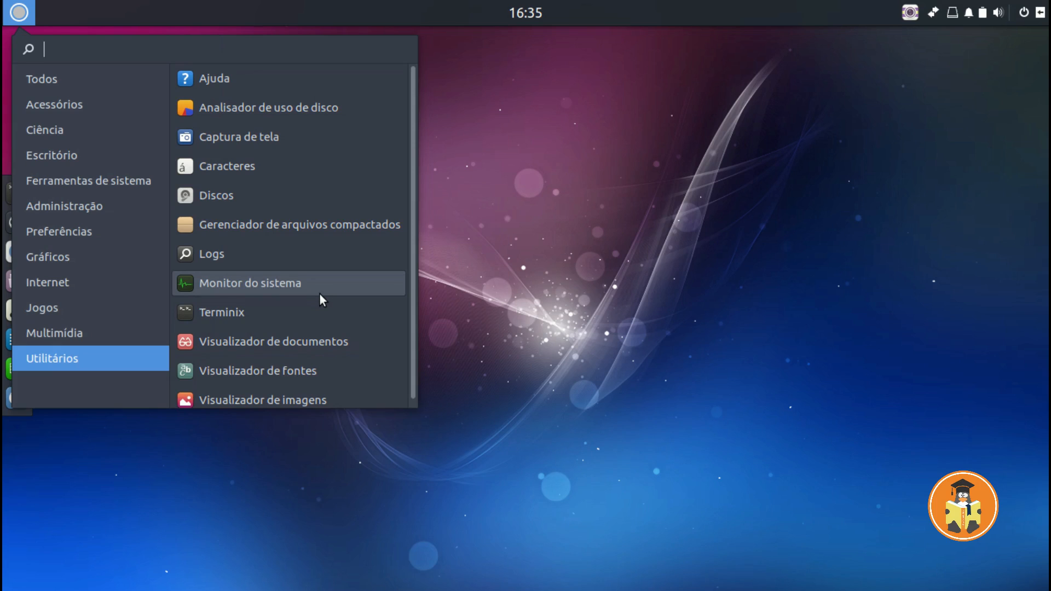
Look through the rest of the Utilitários programs and close the application menu
scroll(320, 299, "down", 1)
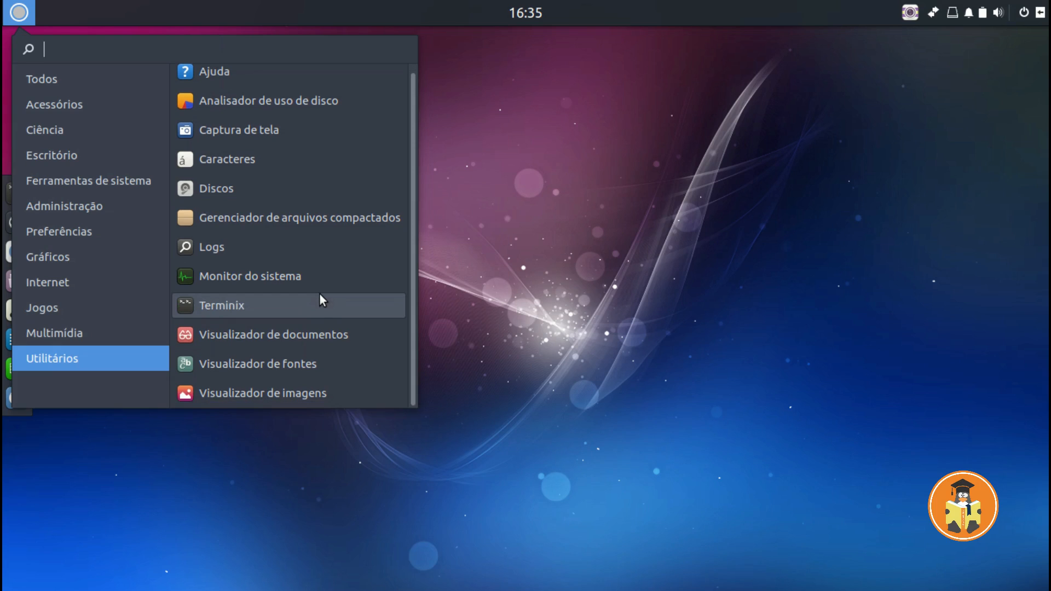
scroll(320, 294, "up", 1)
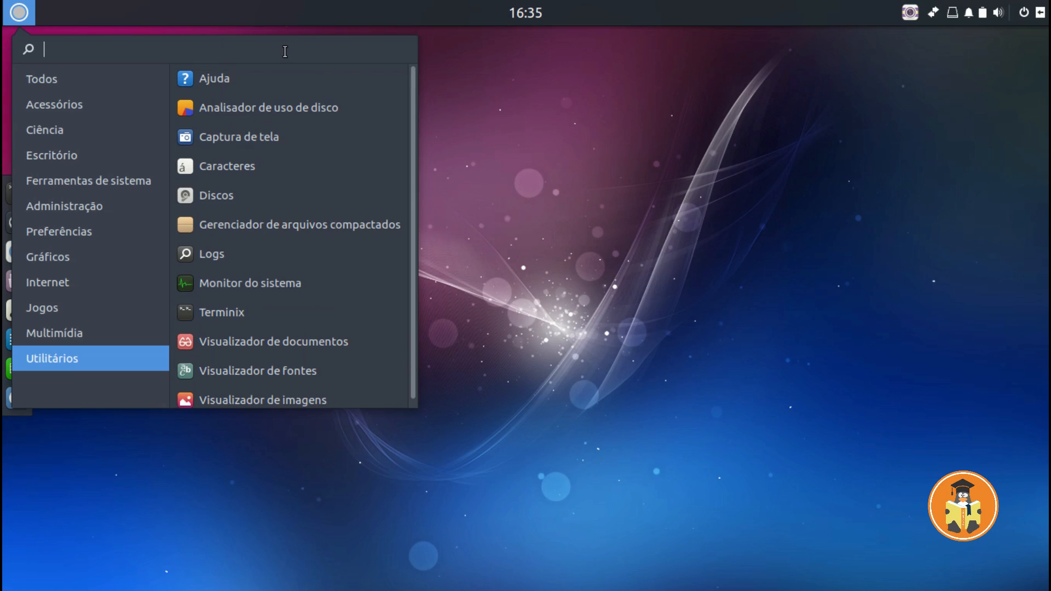
left_click(527, 102)
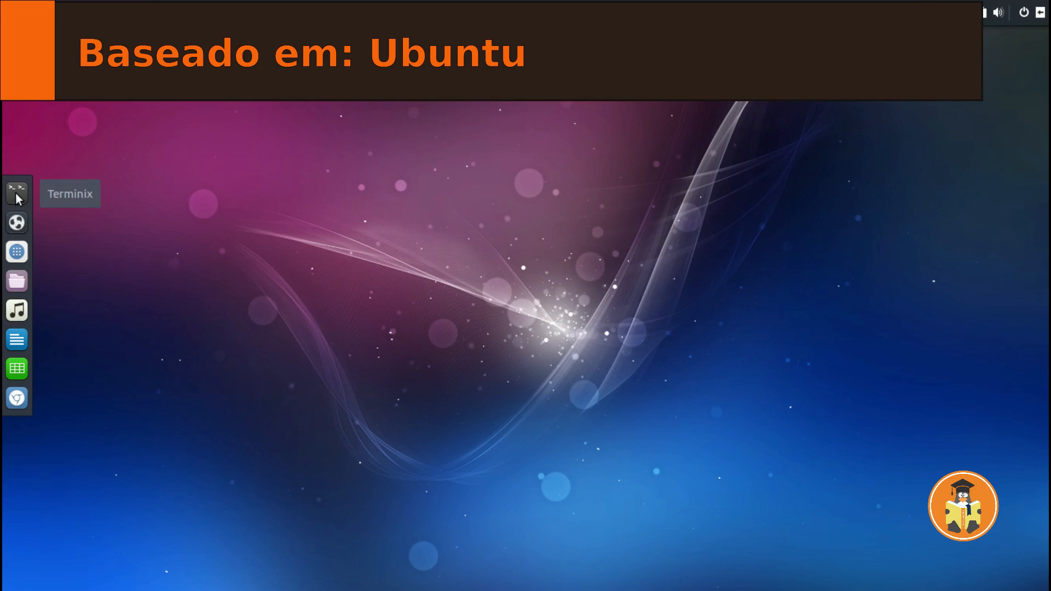
Open the Arquivos file manager, view the home folder and its context options, and close it
left_click(18, 279)
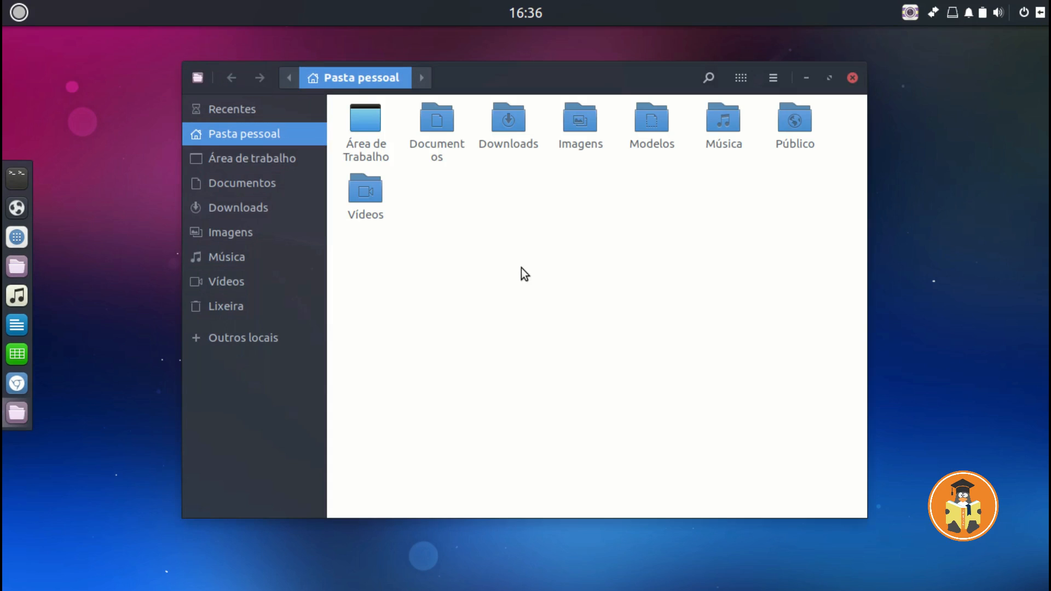
right_click(521, 267)
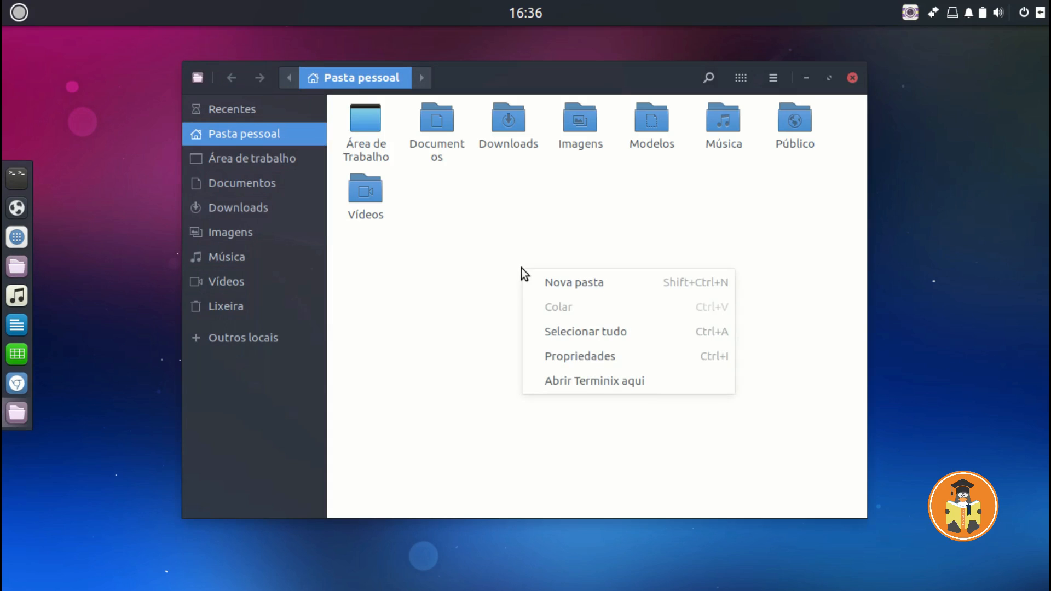
left_click(491, 277)
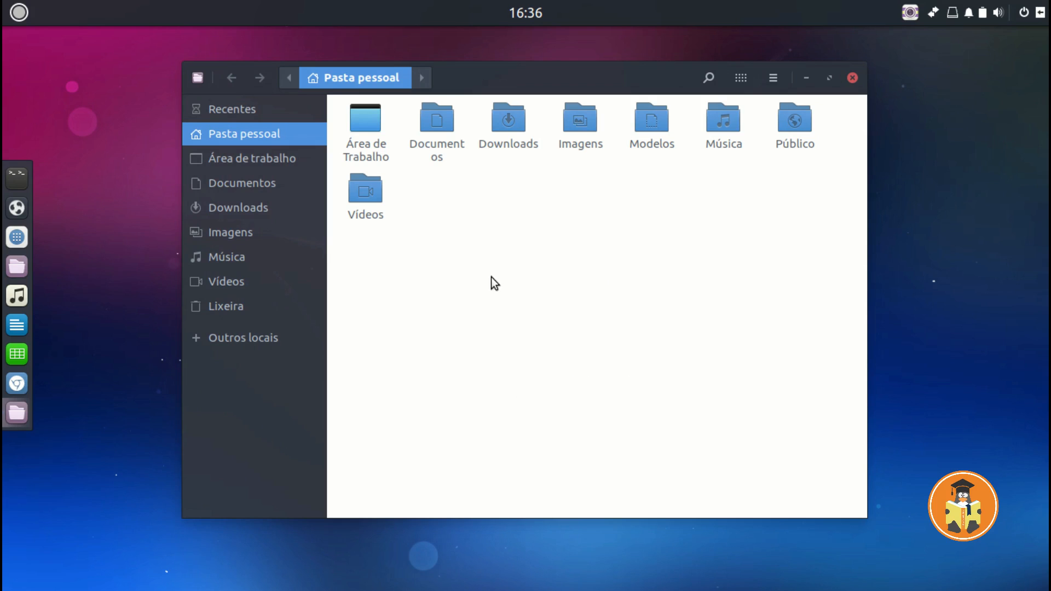
left_click(852, 78)
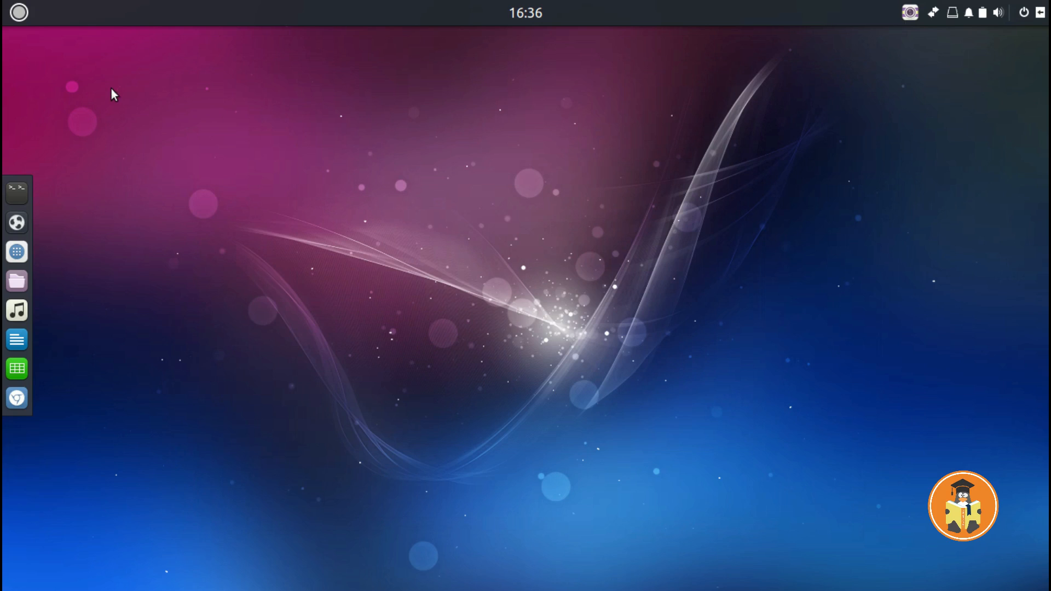
Open the Programas software center, examine its Todos, Instalados and Atualizações pages, and close it
left_click(18, 253)
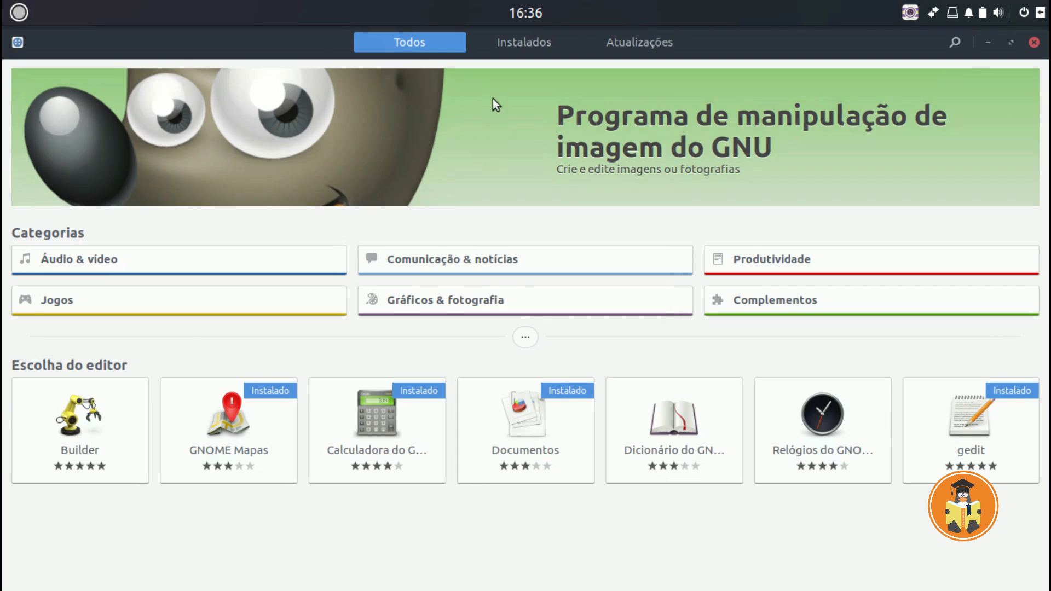
left_click(499, 41)
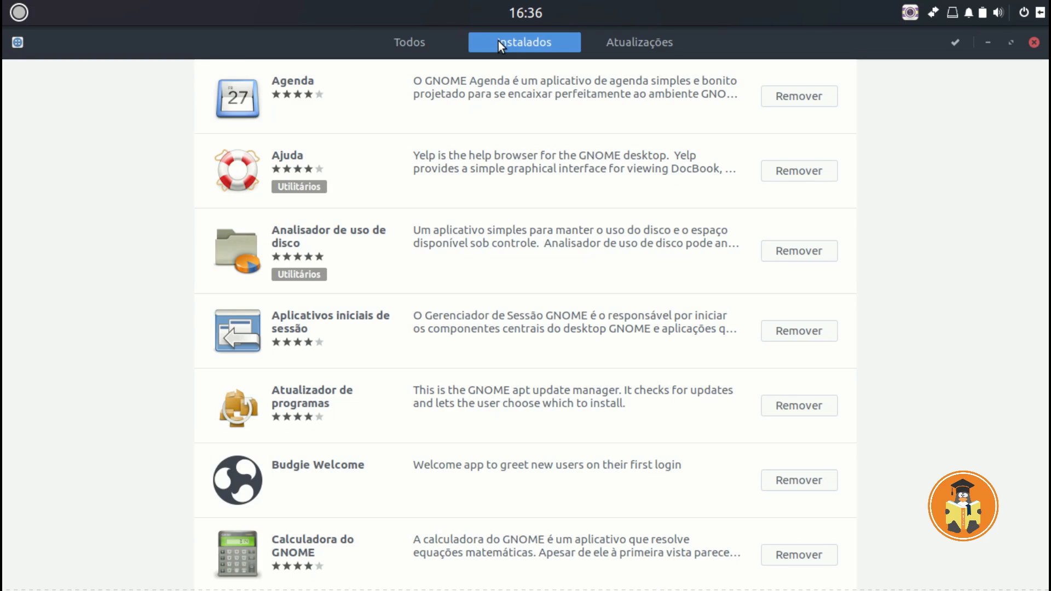
scroll(933, 281, "down", 10)
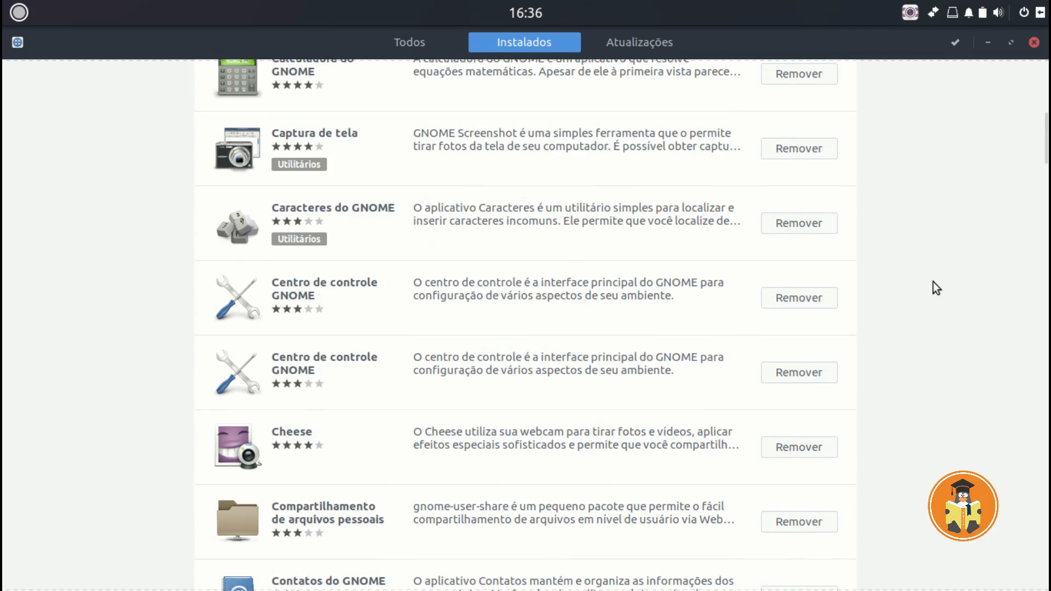
scroll(933, 282, "up", 7)
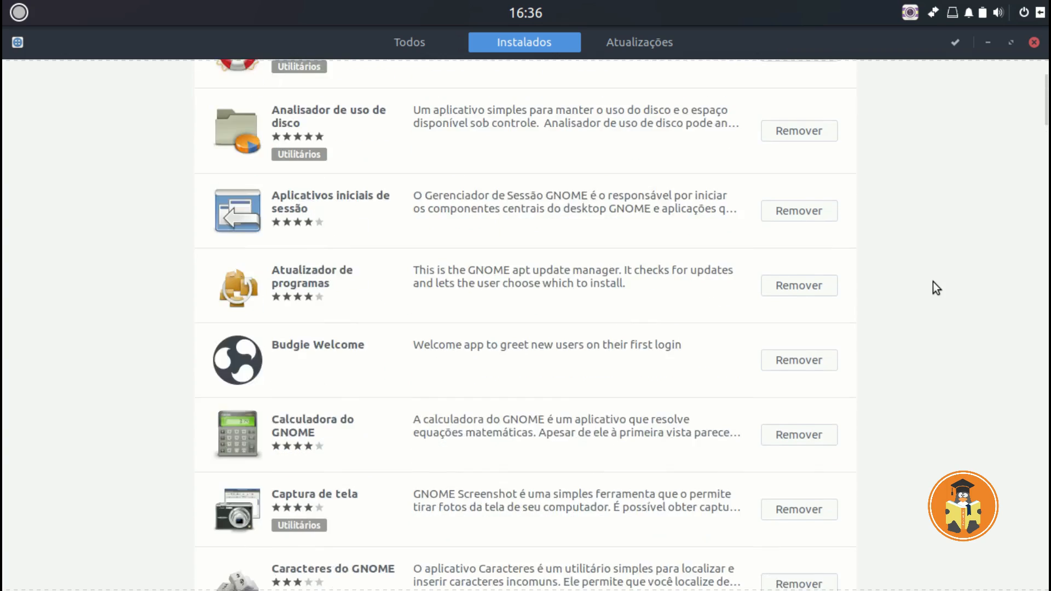
scroll(937, 288, "up", 3)
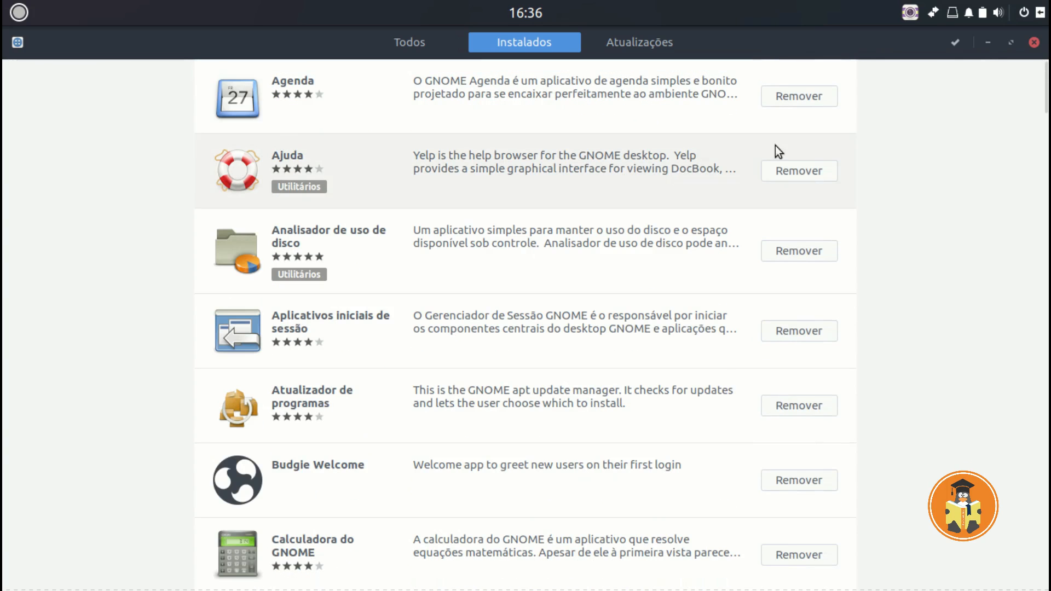
left_click(643, 44)
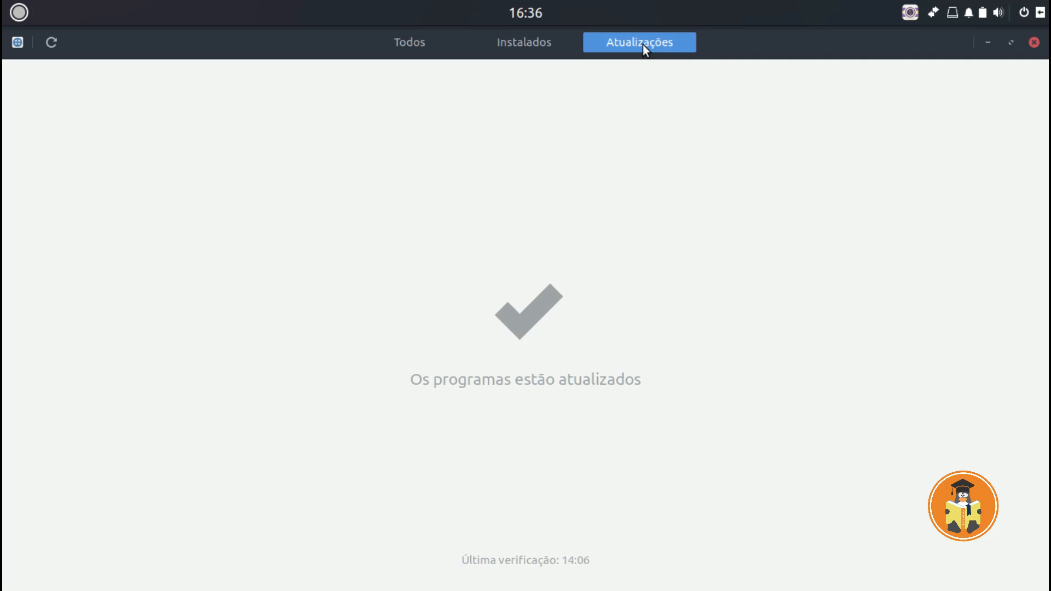
left_click(1035, 42)
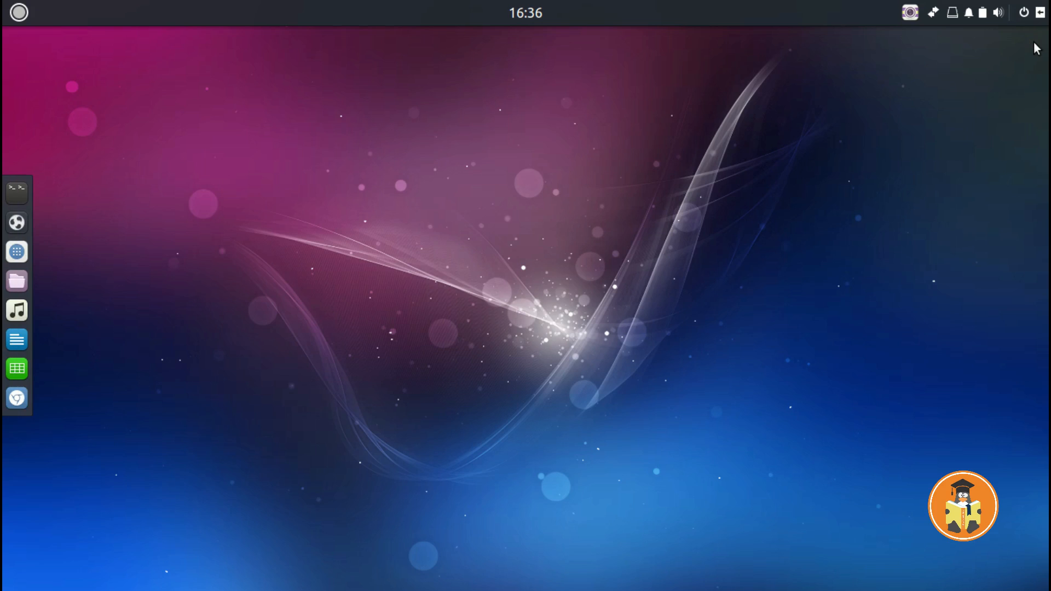
Search the application menu for "confi", open Configurações to view the available system settings, and close it
left_click(21, 15)
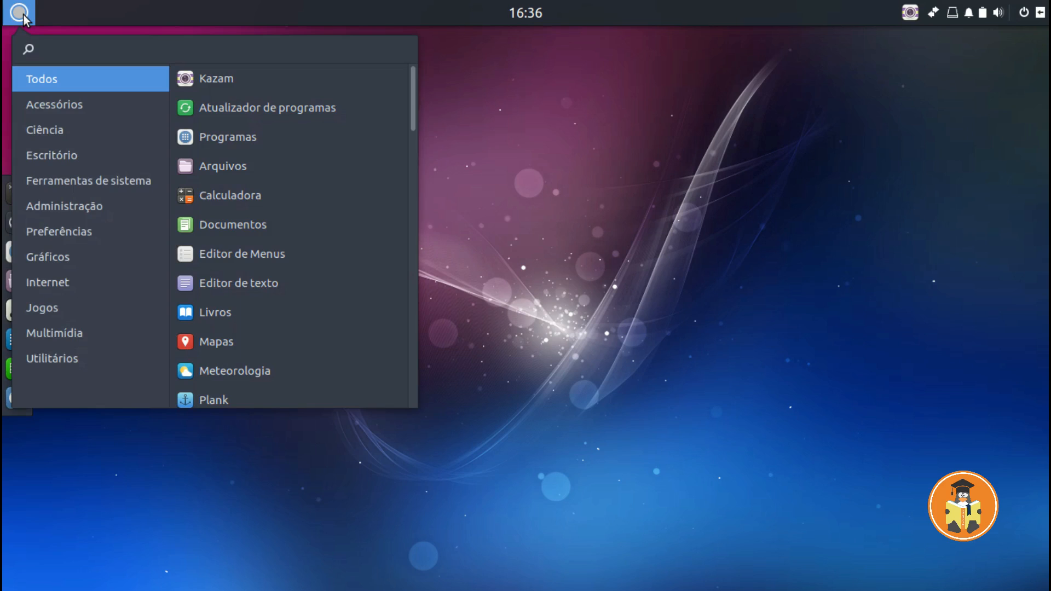
type("confi")
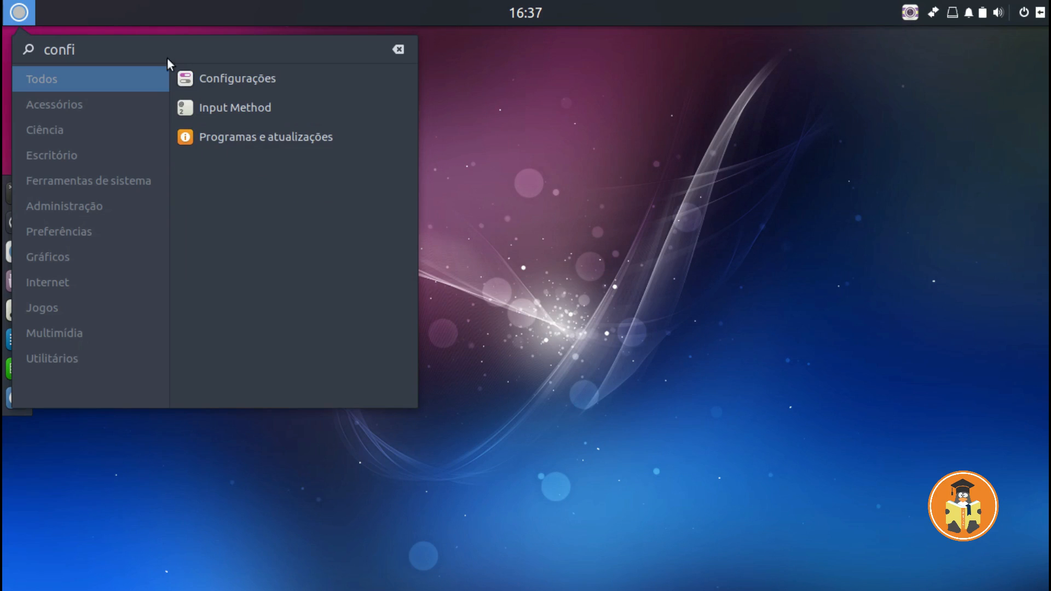
left_click(199, 82)
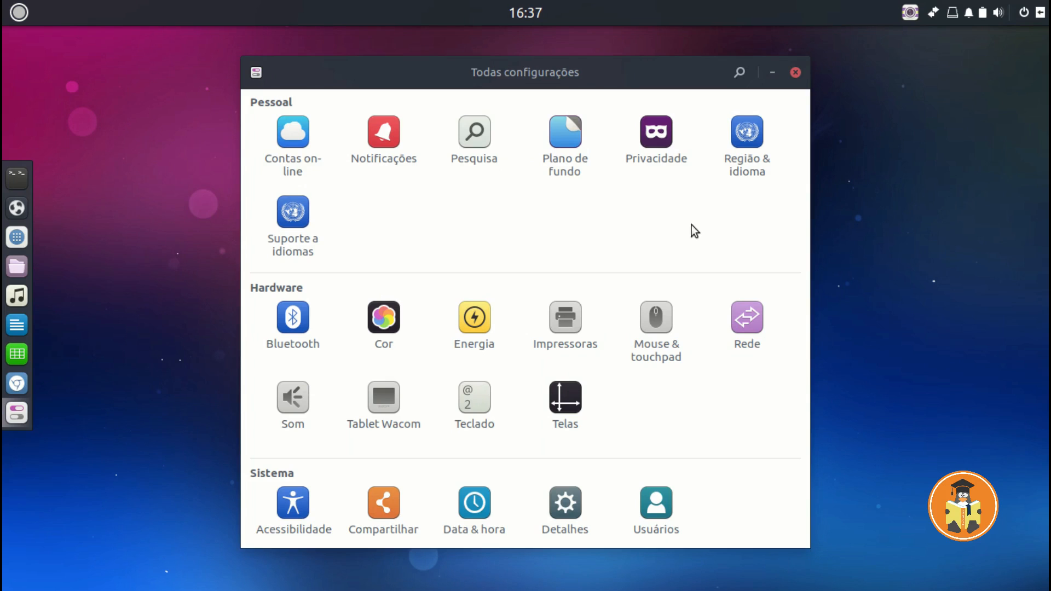
left_click(796, 73)
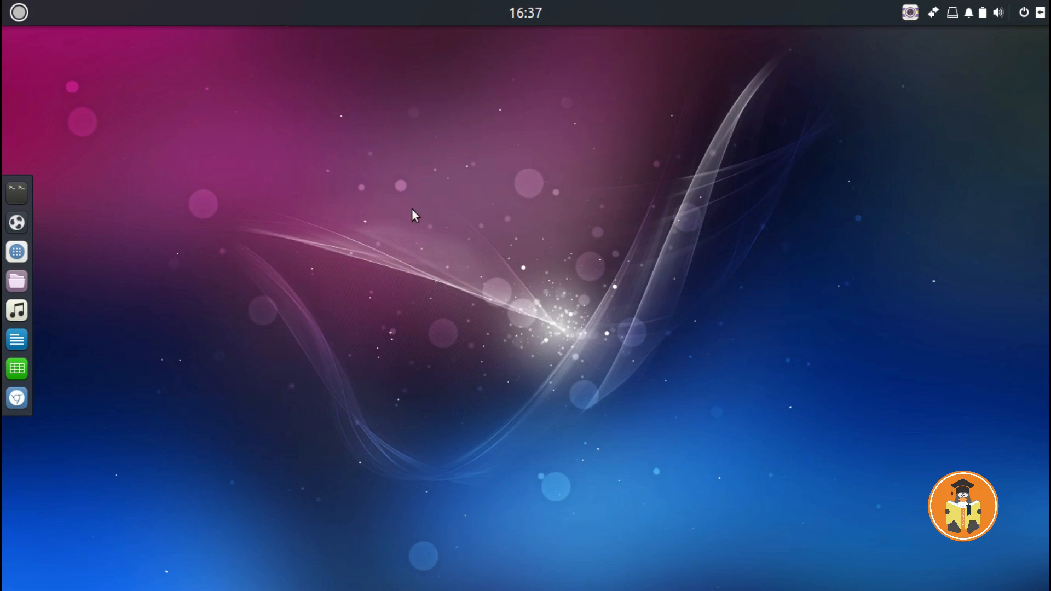
Open the Terminix terminal and move its window lower on the desktop
left_click(18, 194)
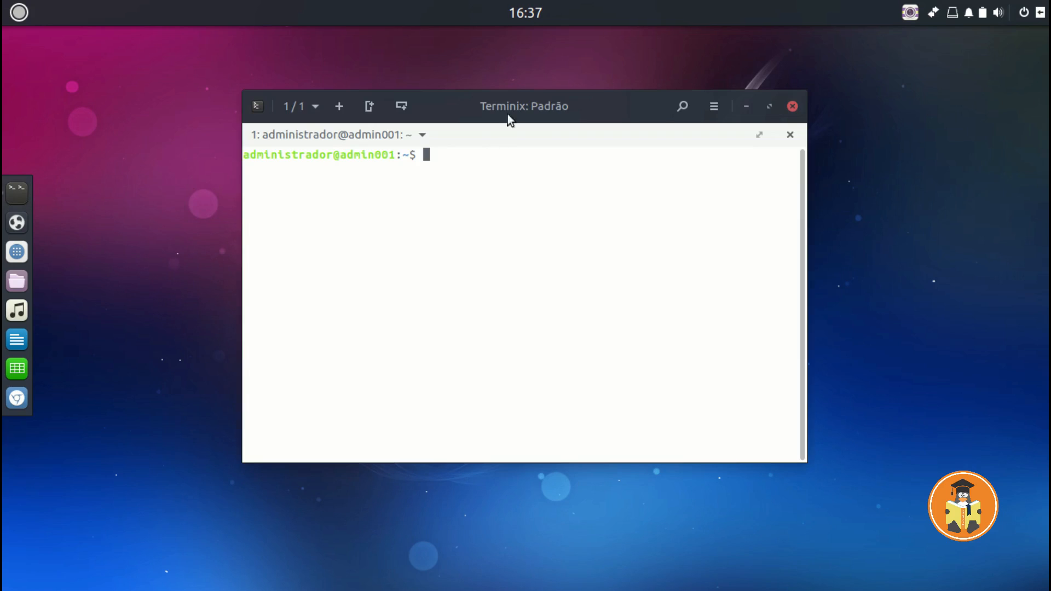
left_click_drag(513, 94, 510, 202)
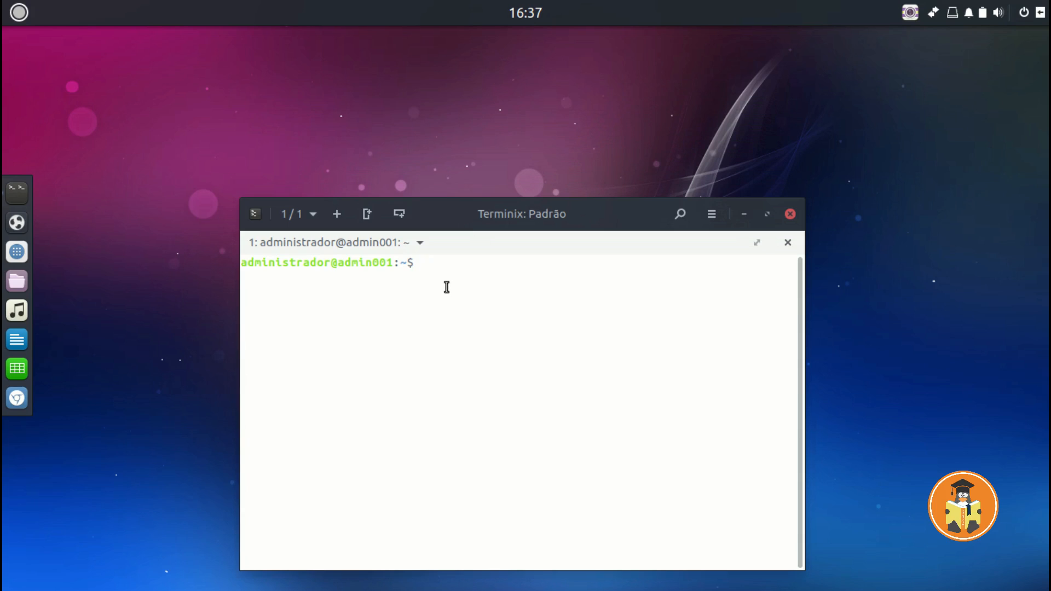
type("sudo apt")
type(" t")
key("BackSpace")
key("BackSpace")
key("BackSpace")
key("BackSpace")
key("BackSpace")
key("BackSpace")
key("BackSpace")
key("BackSpace")
key("BackSpace")
key("BackSpace")
Refresh the package lists with sudo apt update, authenticating with the sudo password
type("sudo apt update")
key("Return")
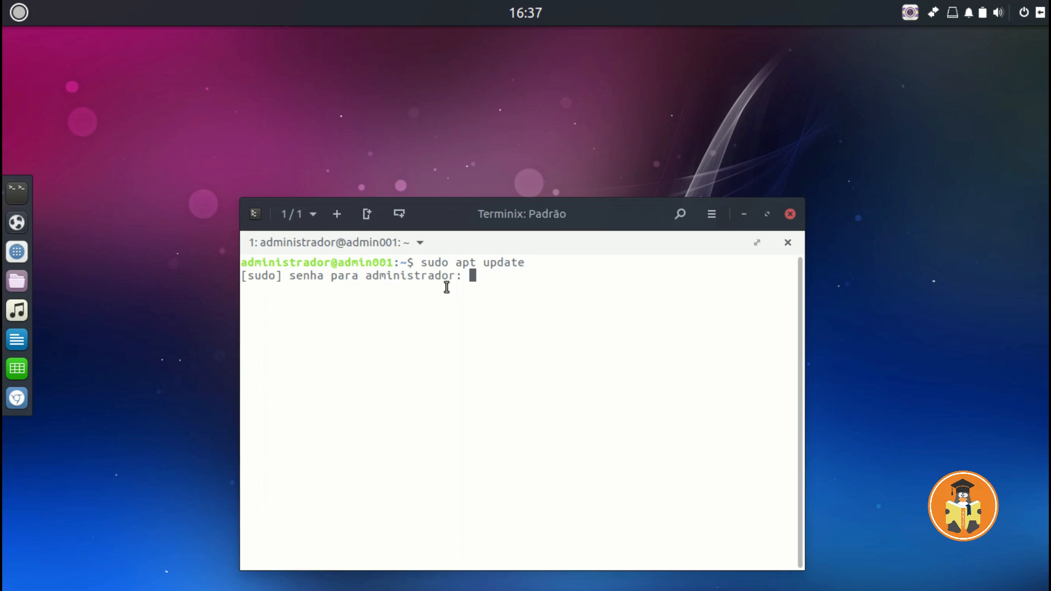
key("Return")
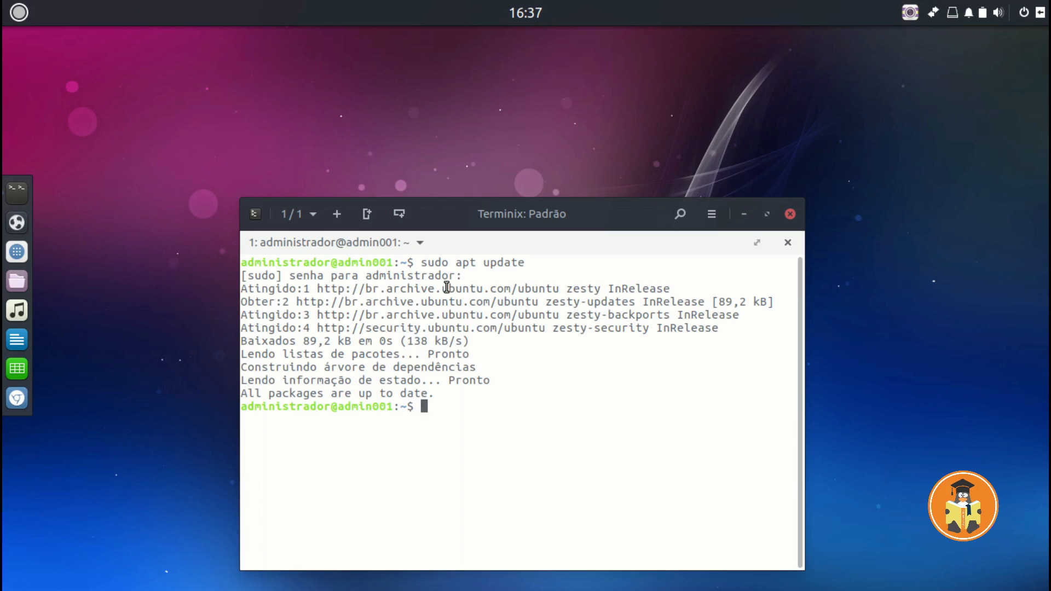
Clear the terminal and install the screenfetch package with sudo apt install screenfetch, accepting the installation
type("clear")
key("Return")
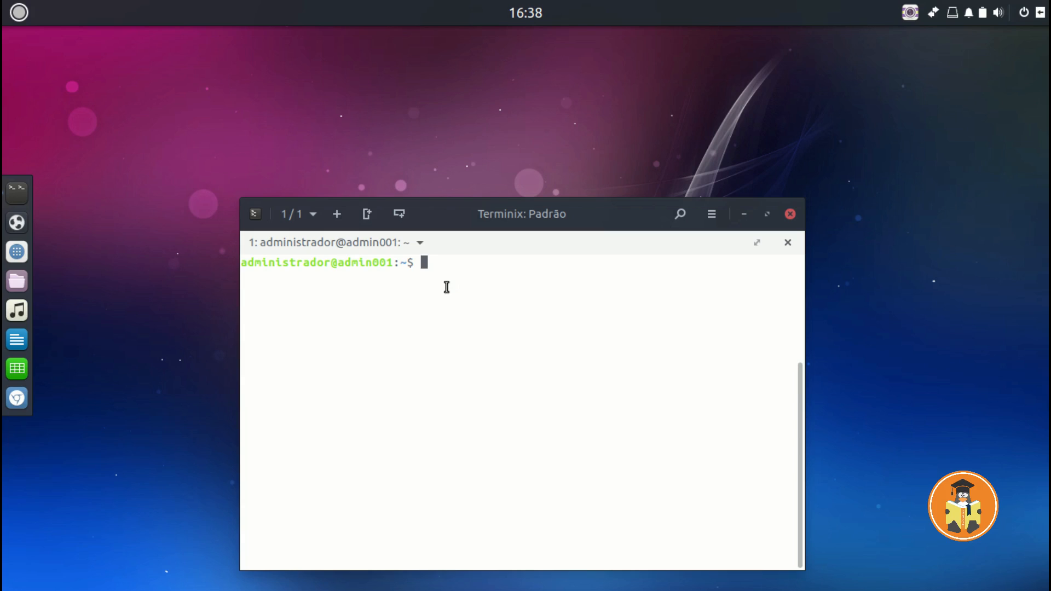
type("sudo apt install ")
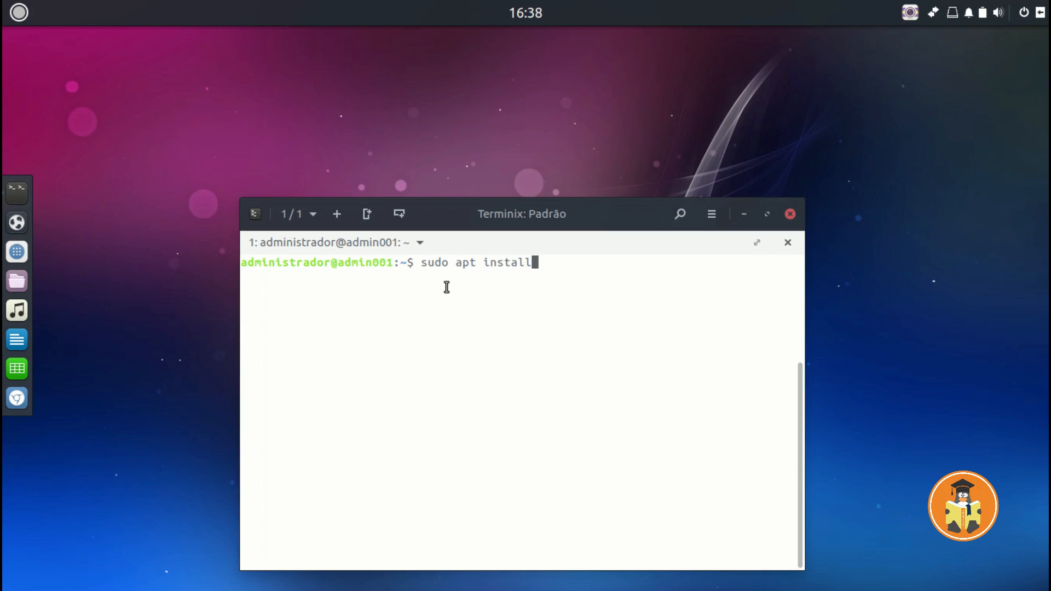
type("screenfetch")
key("Return")
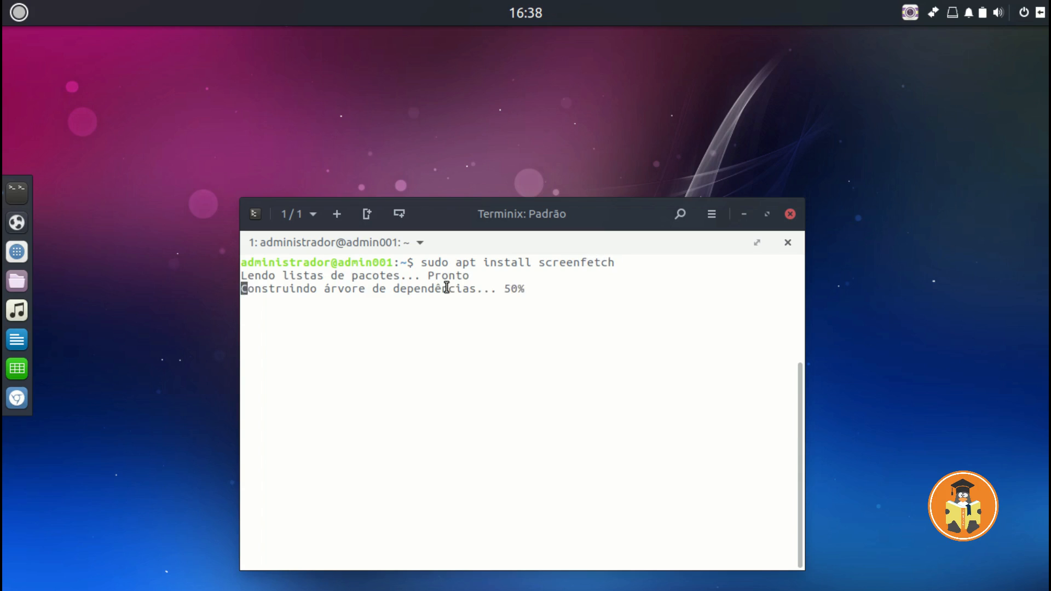
key("Return")
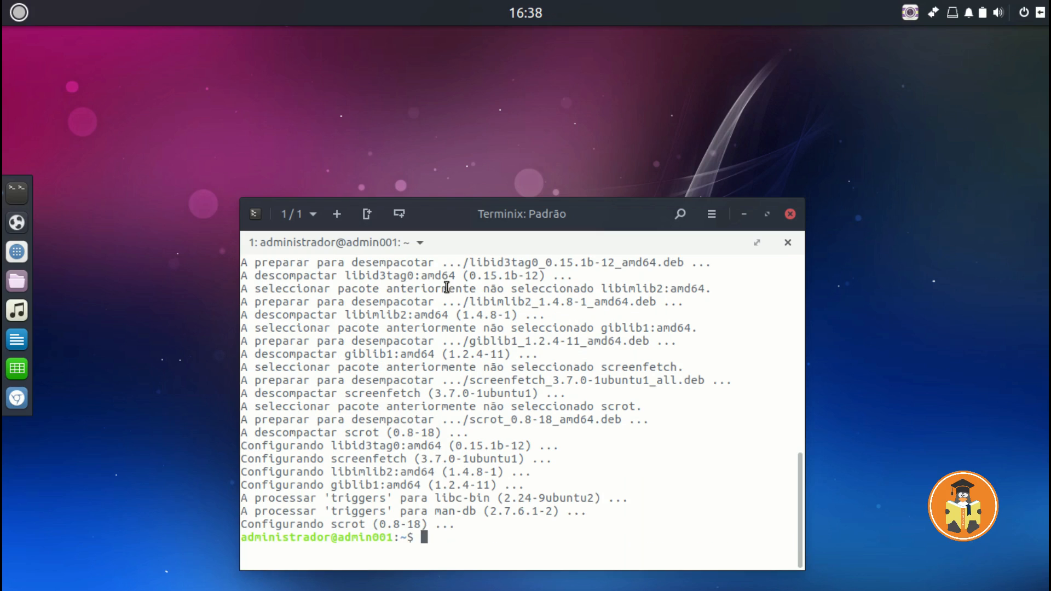
Run screenfetch in a cleared terminal, then reposition and widen the window so the system information lines fit
type("clear")
key("Return")
type("scre")
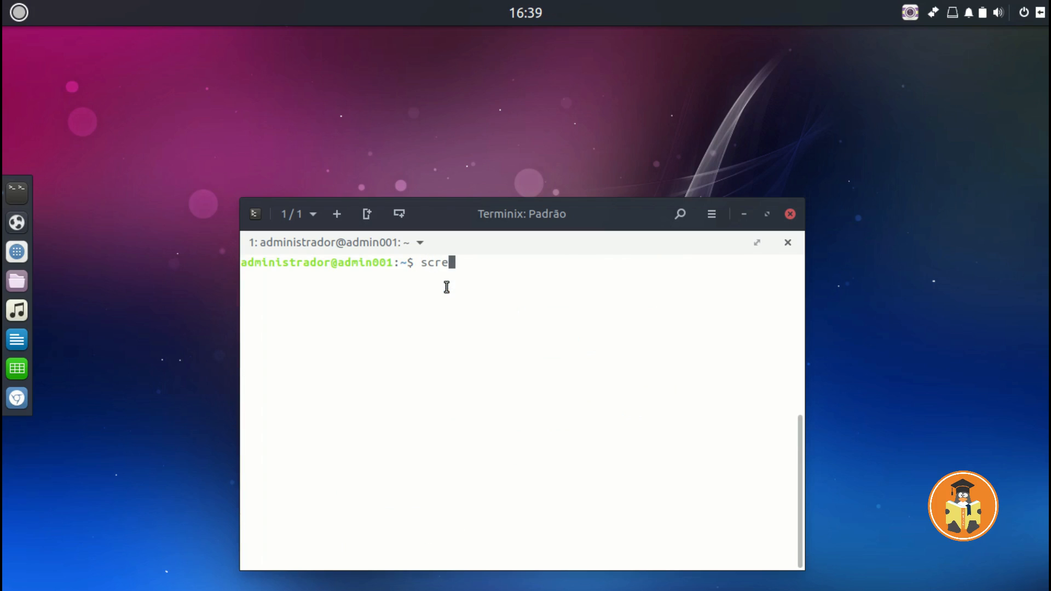
type("enfetch")
key("Return")
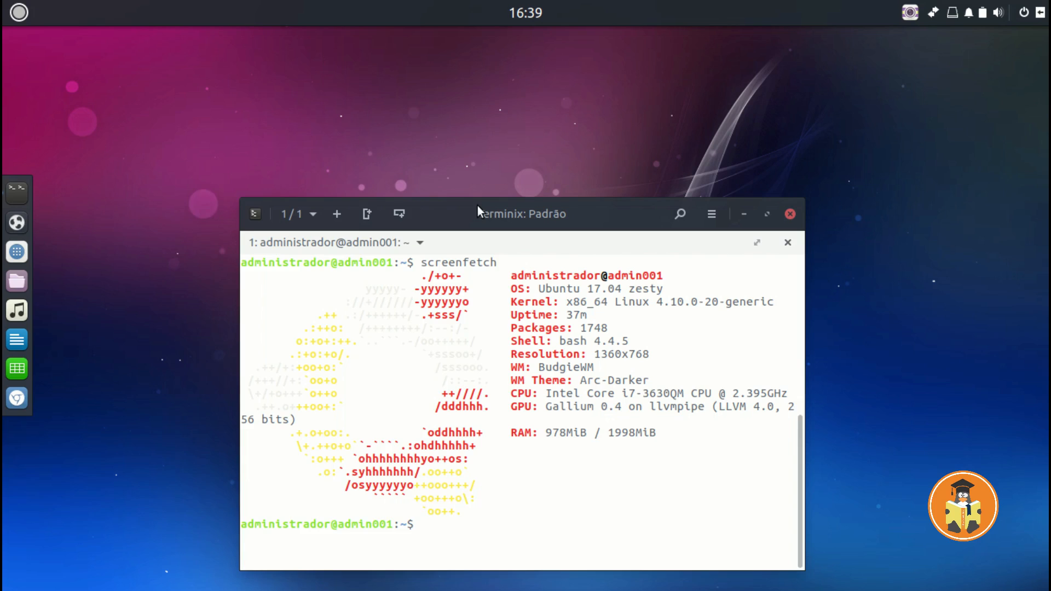
left_click_drag(478, 210, 408, 194)
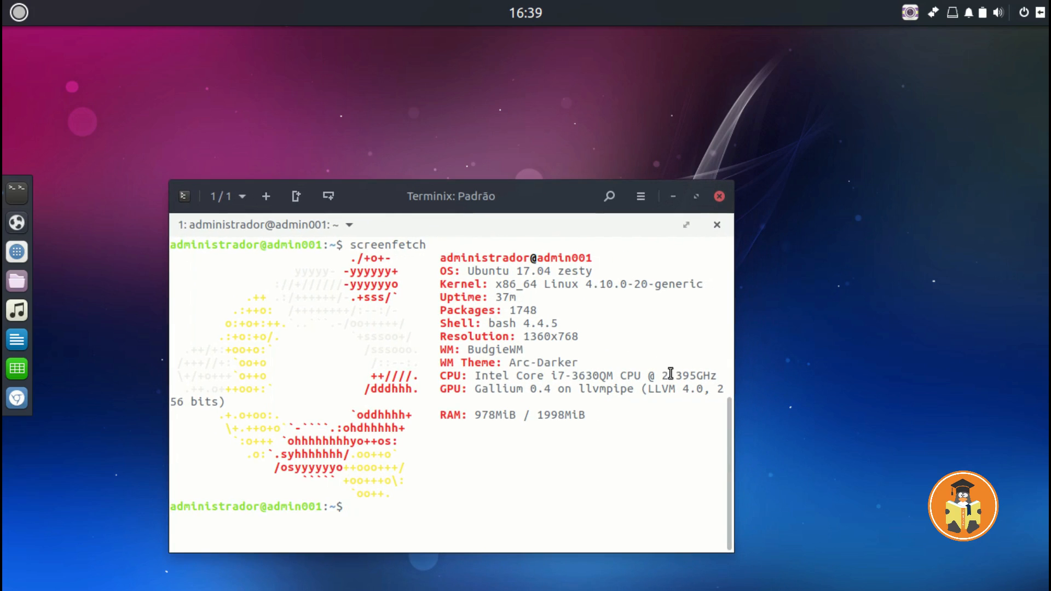
left_click_drag(733, 543, 820, 553)
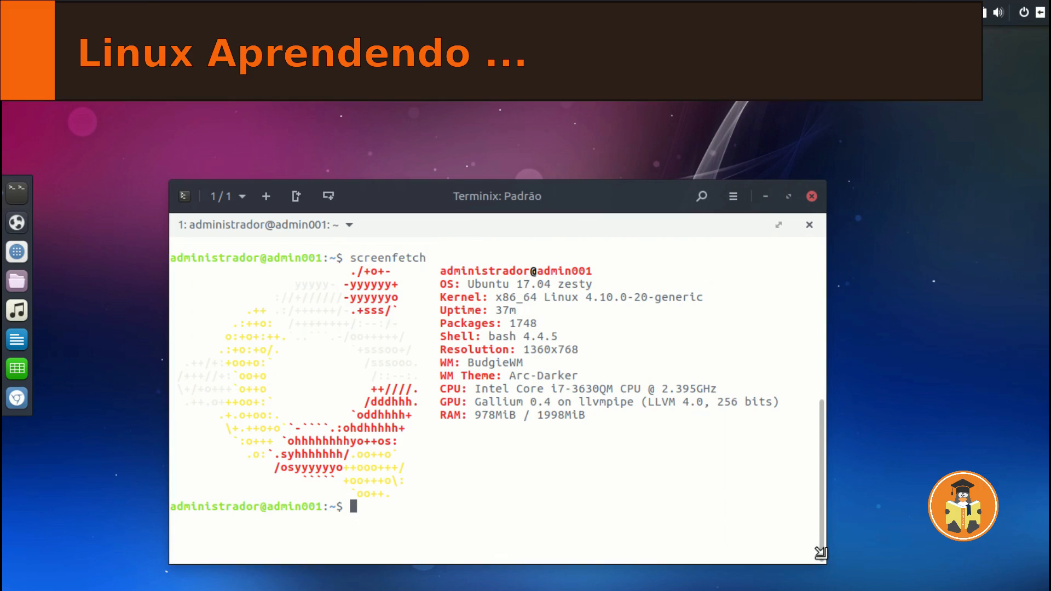